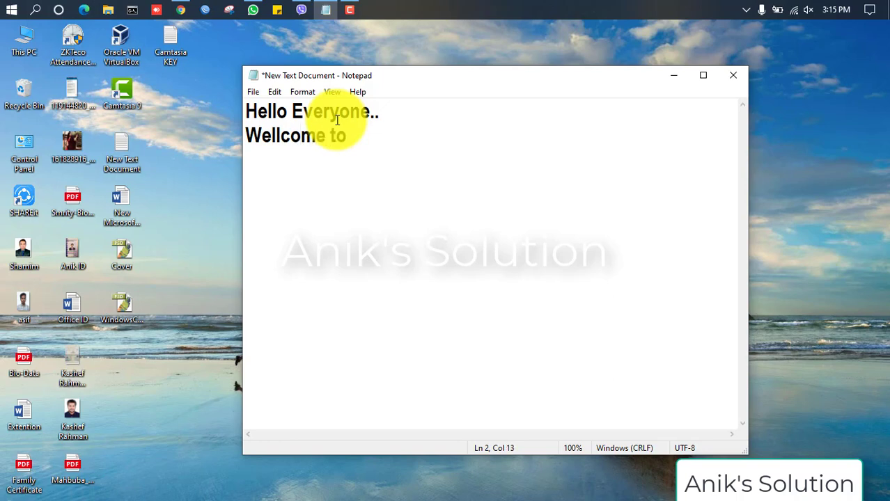
Step: Complete the second line as "Wellcome to back my channel..." and, after a blank line, write "Today i will show how to configure Network Printer in"
{"action": "type", "text": "to back my"}
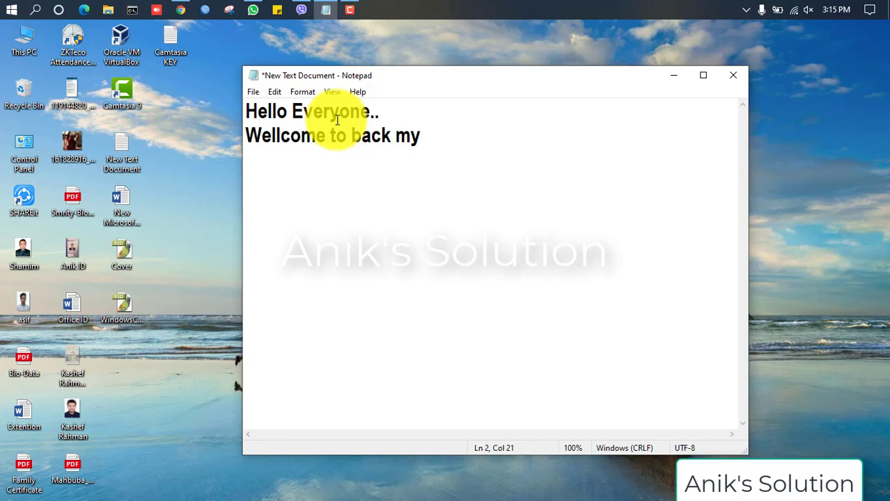
{"action": "type", "text": " channel...  T"}
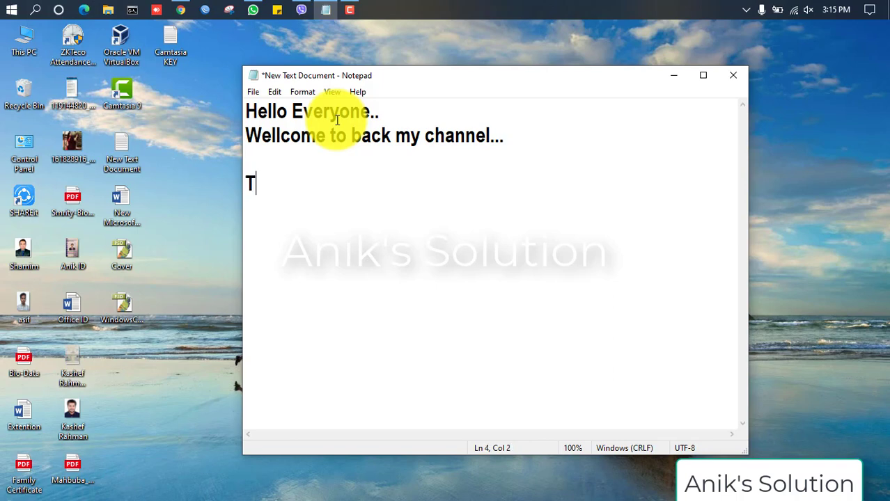
{"action": "type", "text": "oday i "}
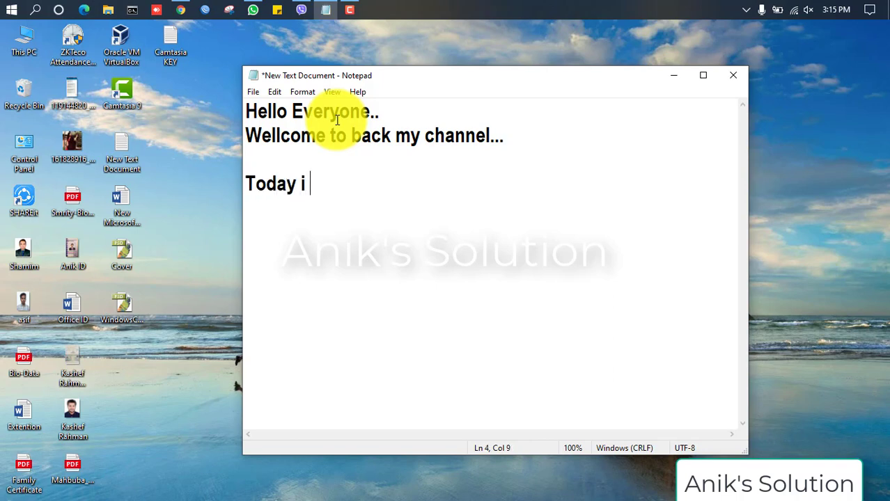
{"action": "type", "text": "will show"}
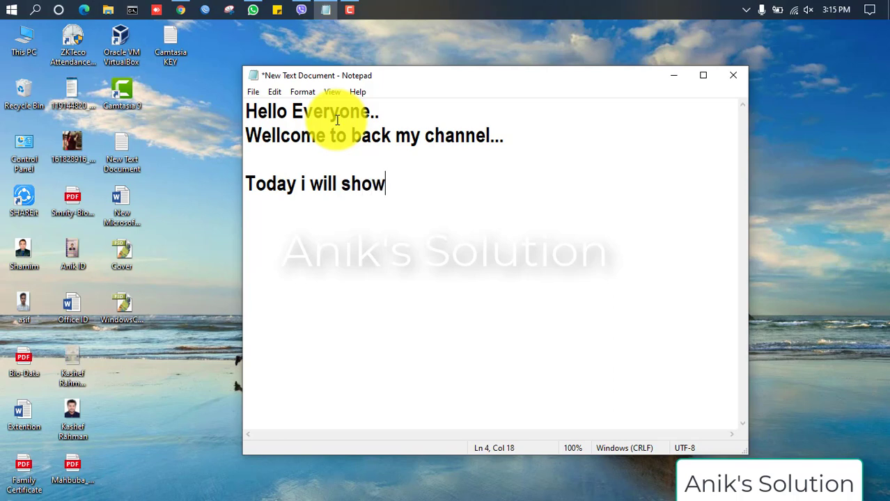
{"action": "type", "text": " how t"}
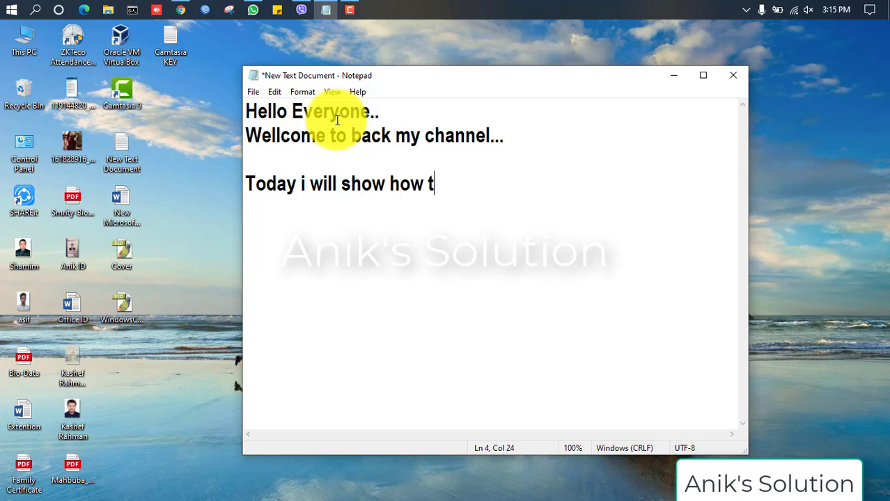
{"action": "type", "text": "o configure"}
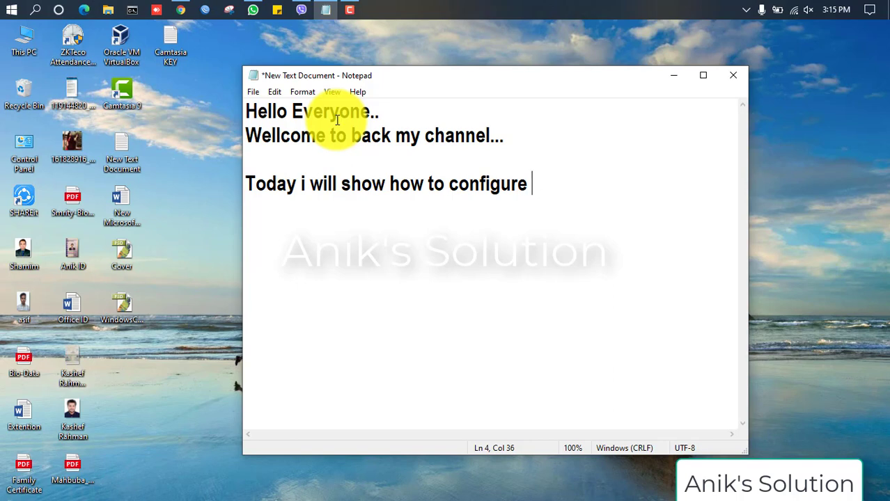
{"action": "type", "text": " Net"}
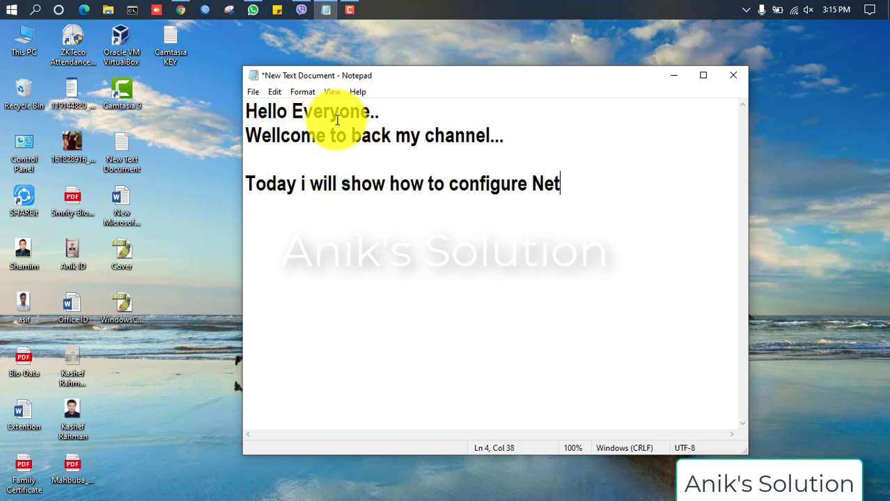
{"action": "type", "text": "work "}
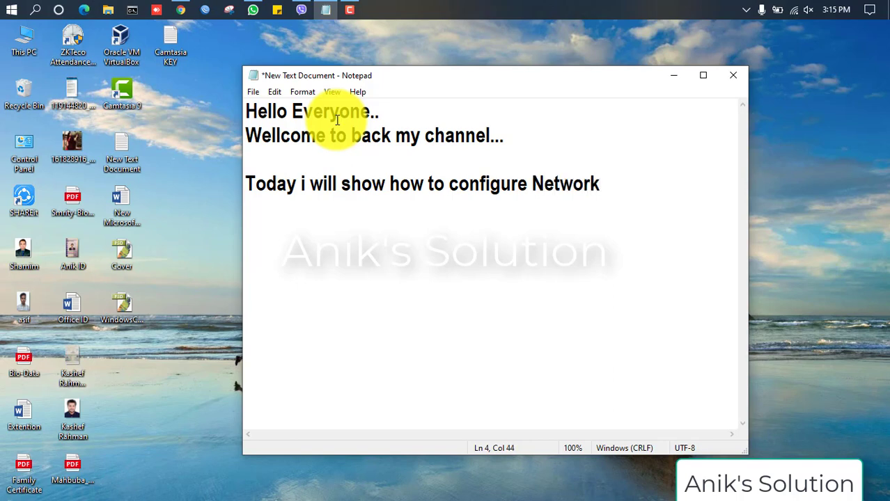
{"action": "type", "text": "Printer"}
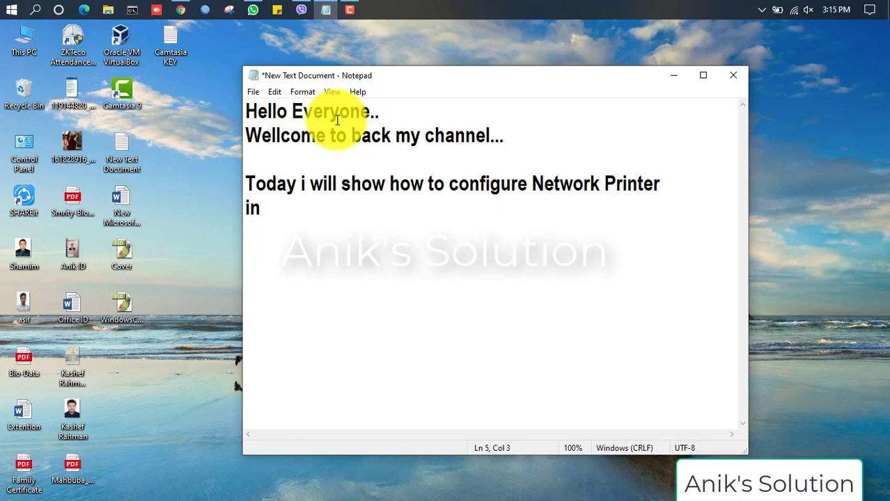
Step: Continue the sentence with "same Network and any Printer..." and add "So lets do it...." below a blank line
{"action": "type", "text": "same"}
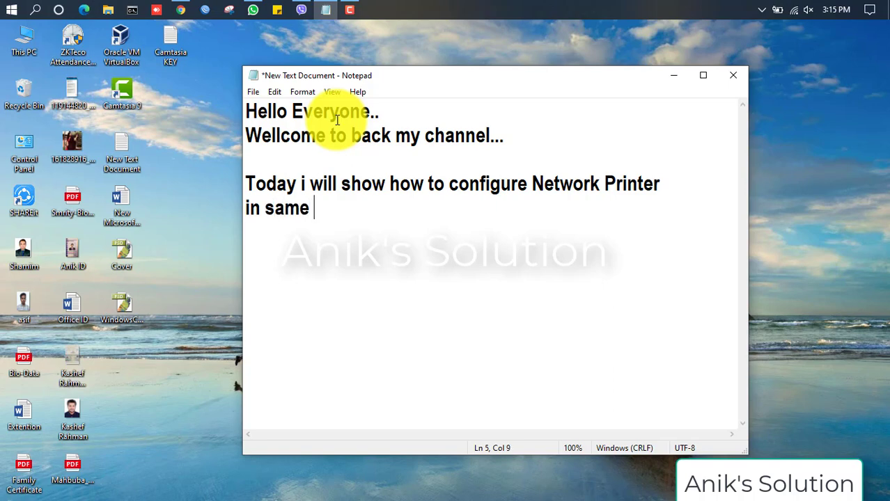
{"action": "type", "text": " Net"}
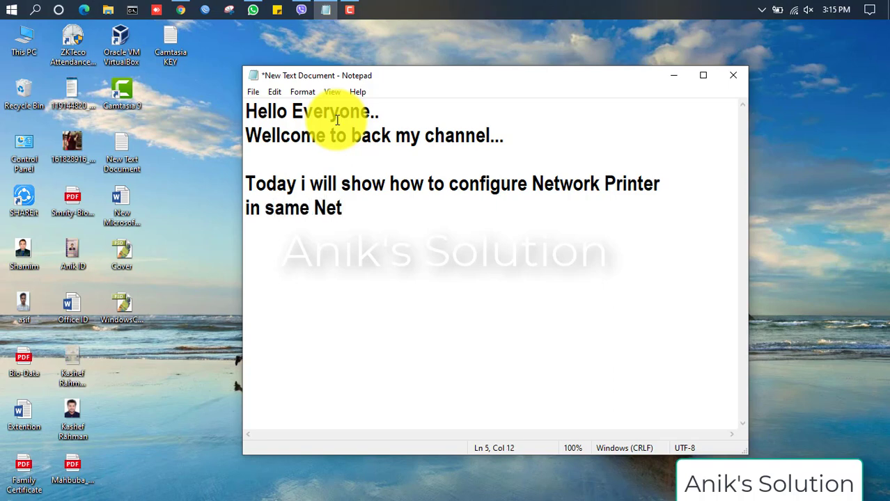
{"action": "type", "text": "work and "}
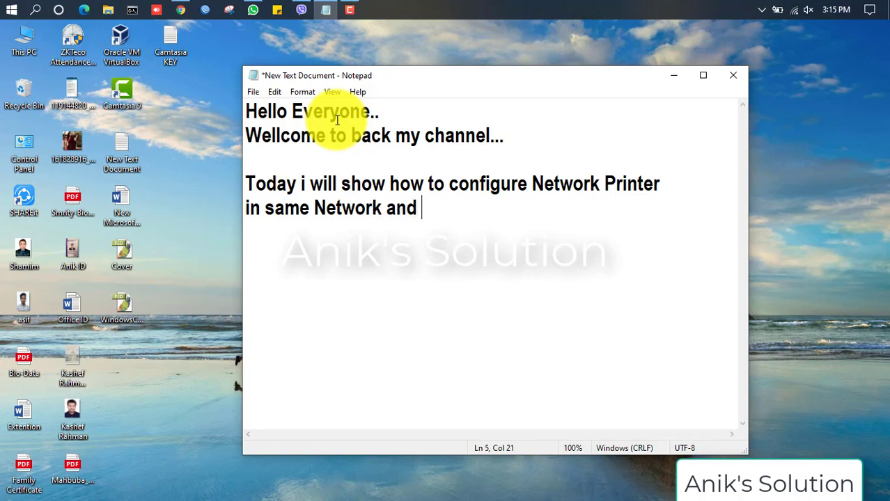
{"action": "type", "text": "any Pr"}
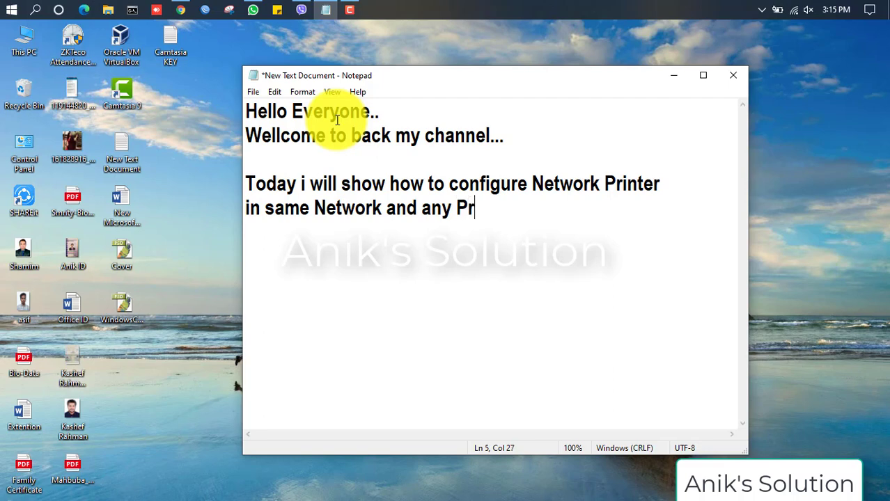
{"action": "type", "text": "inter...  "}
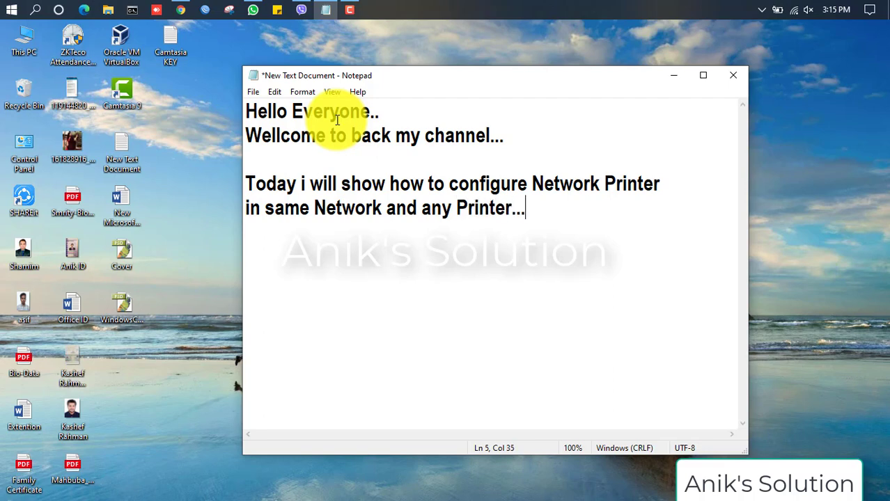
{"action": "type", "text": "So lets "}
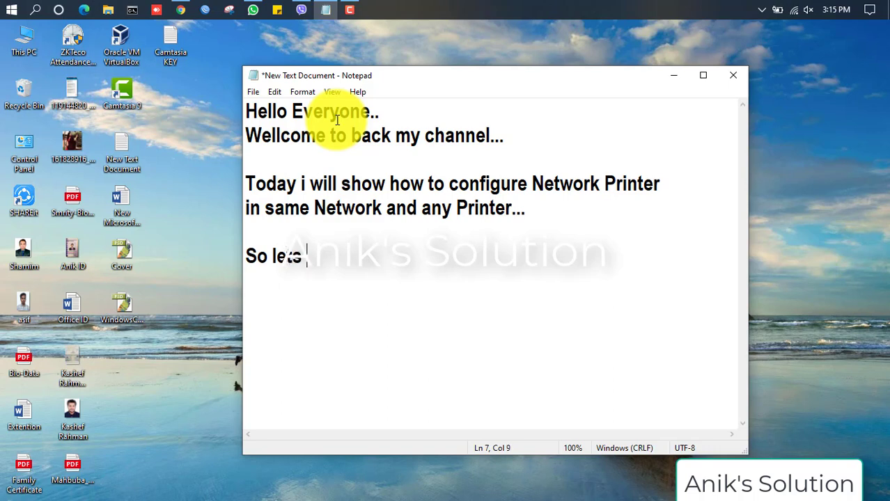
{"action": "type", "text": "do it..."}
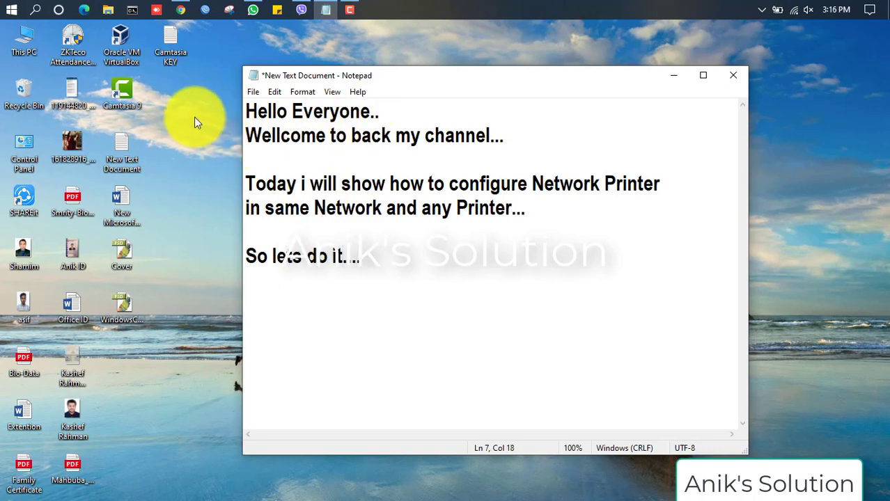
Step: Search Windows for "control" and open Control Panel
{"action": "left_click", "coordinate": [34, 10]}
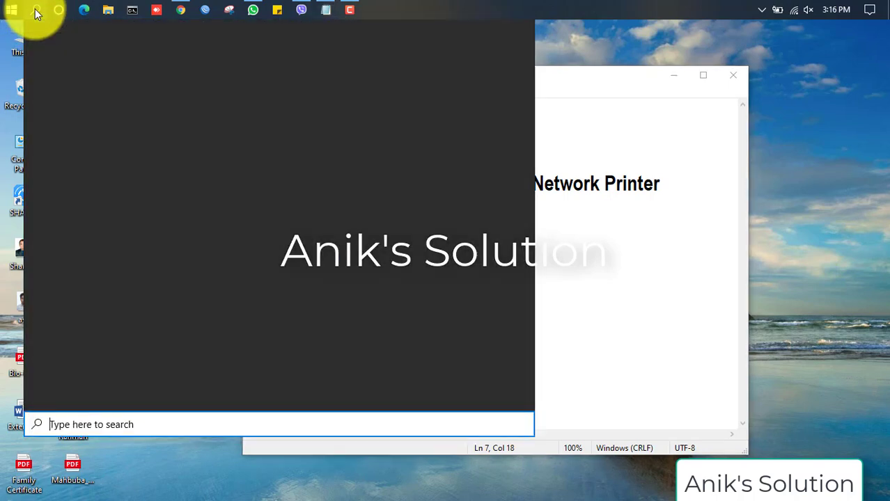
{"action": "type", "text": "con"}
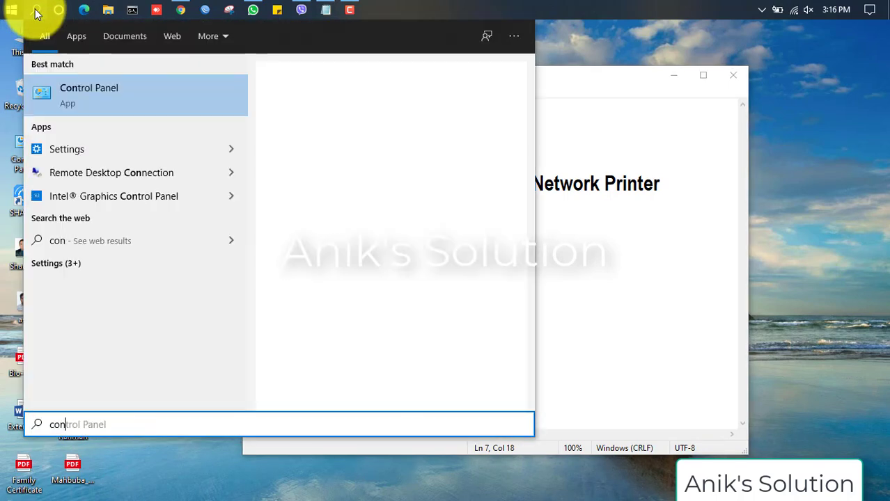
{"action": "type", "text": "trol"}
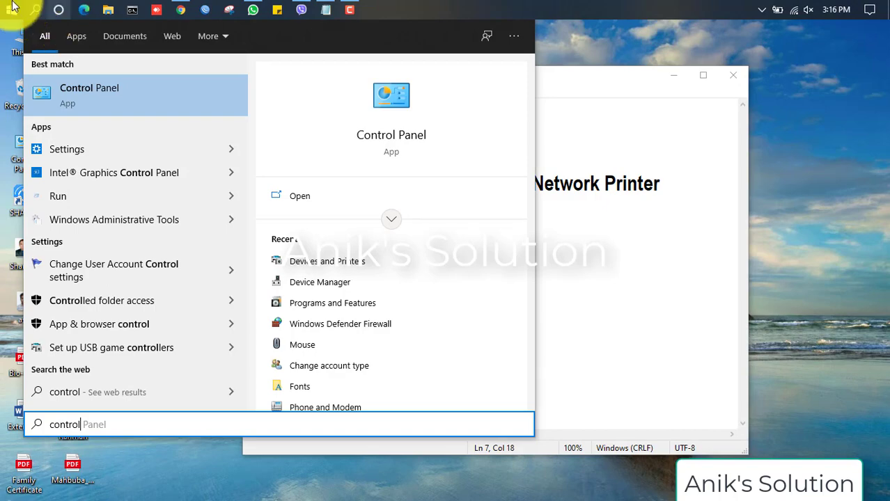
{"action": "left_click", "coordinate": [126, 95]}
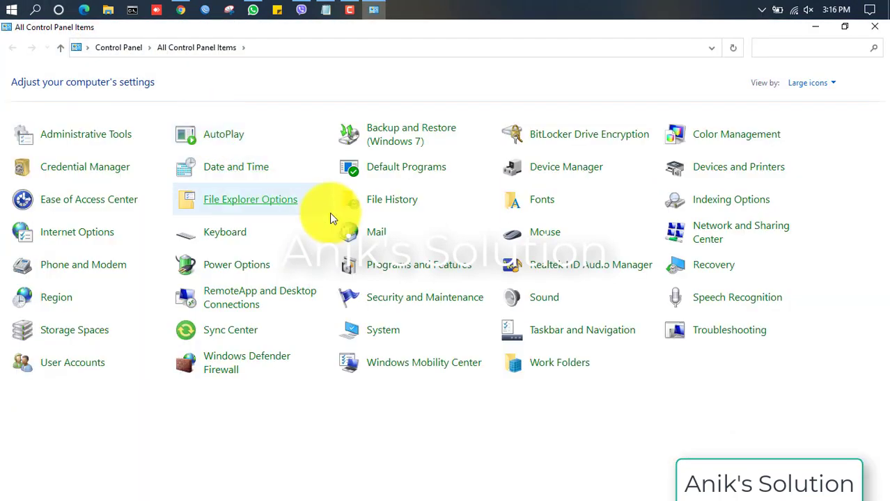
Step: Switch the Control Panel view to Category and back to Large icons
{"action": "left_click", "coordinate": [801, 83]}
{"action": "left_click", "coordinate": [811, 99]}
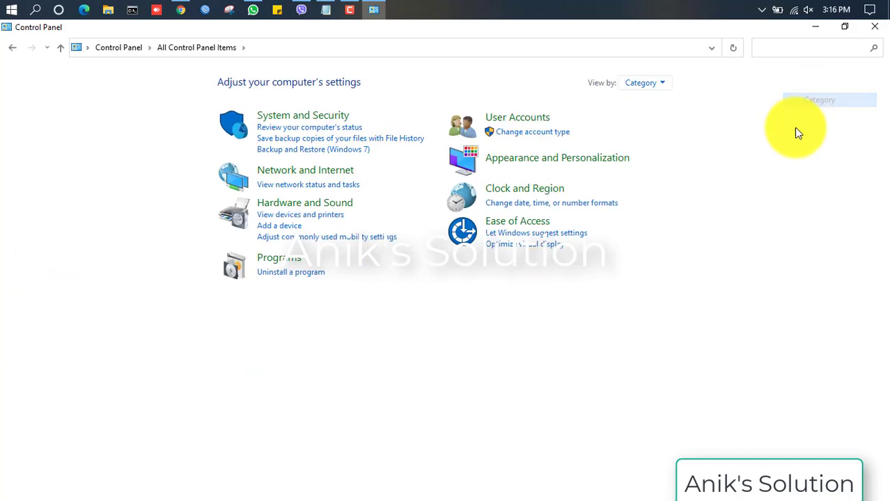
{"action": "left_click", "coordinate": [642, 84]}
{"action": "left_click", "coordinate": [660, 120]}
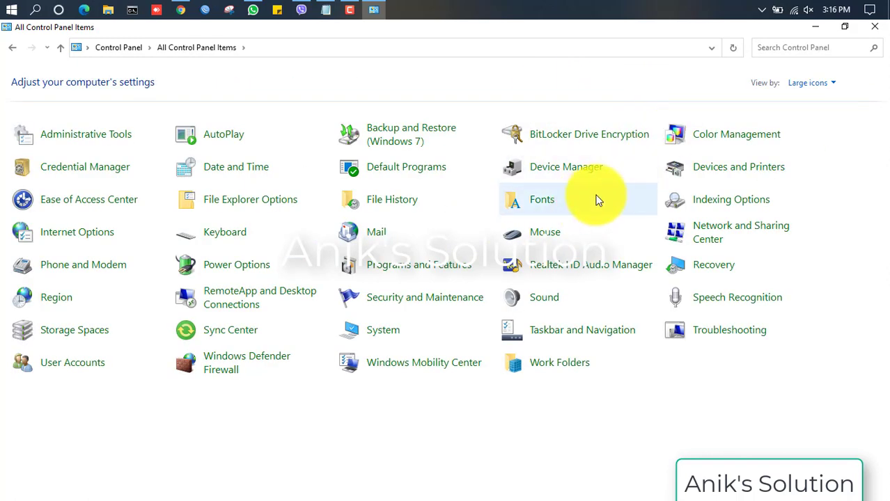
Step: From Devices and Printers, start adding an unlisted printer using a TCP/IP address or hostname, continuing to the address page
{"action": "left_click", "coordinate": [739, 167]}
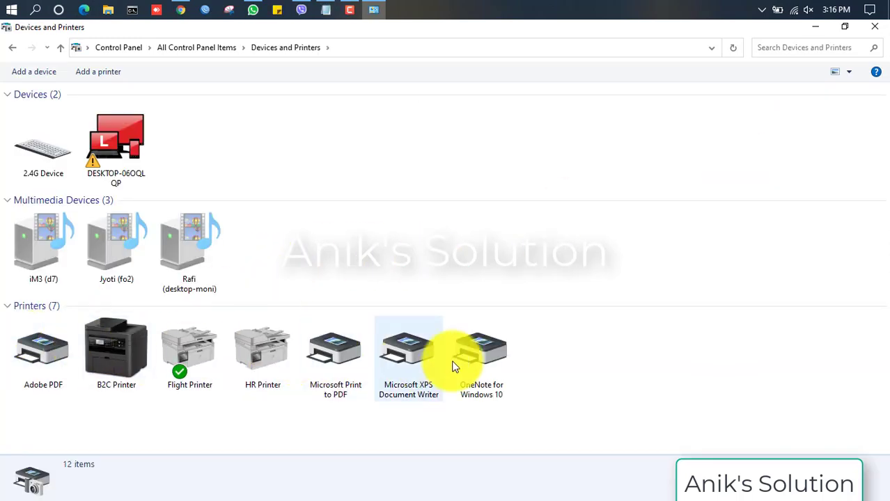
{"action": "left_click", "coordinate": [98, 73]}
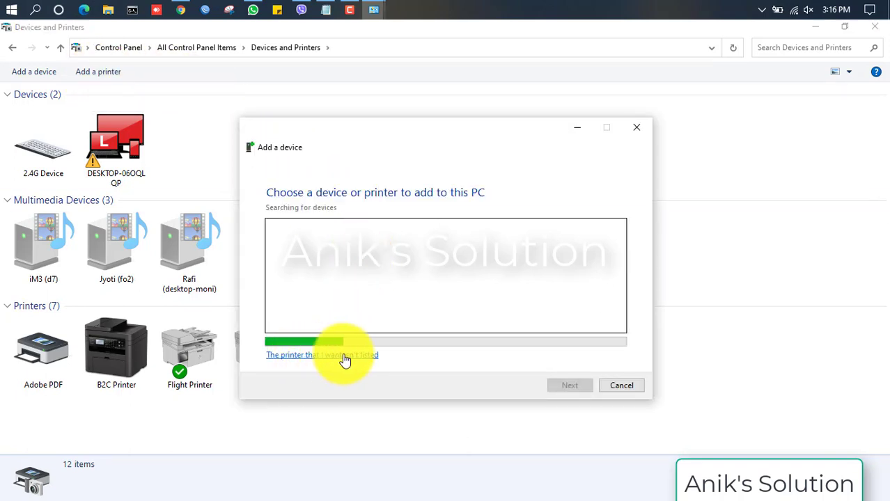
{"action": "left_click", "coordinate": [430, 365]}
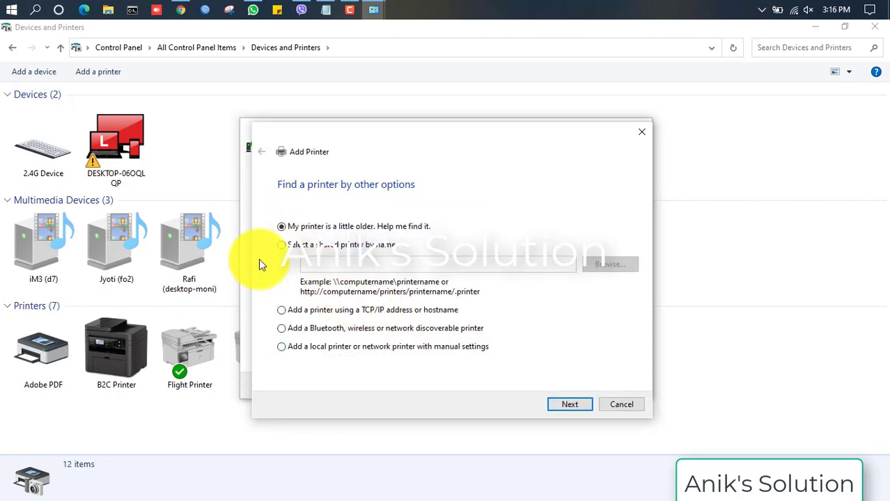
{"action": "left_click", "coordinate": [282, 311]}
{"action": "left_click", "coordinate": [567, 407]}
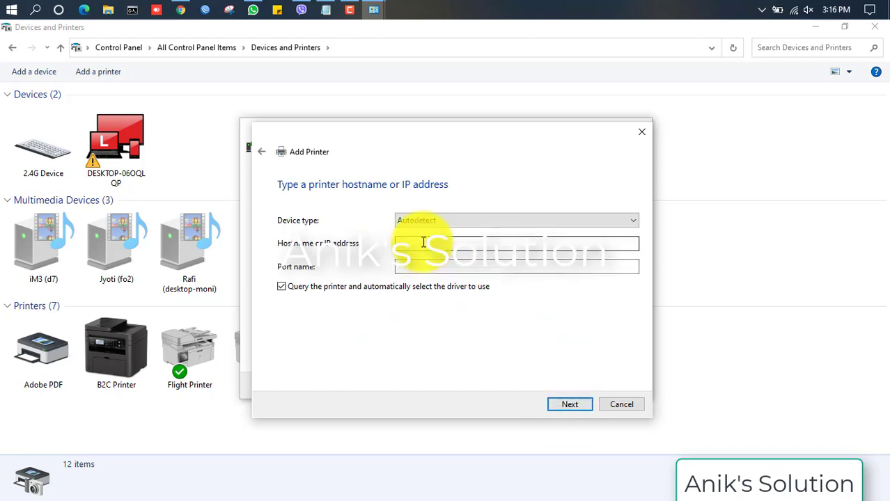
Step: Switch to Notepad and add the line "My Network Printer IP is 192.168.10.215" below a blank line
{"action": "left_click", "coordinate": [325, 9]}
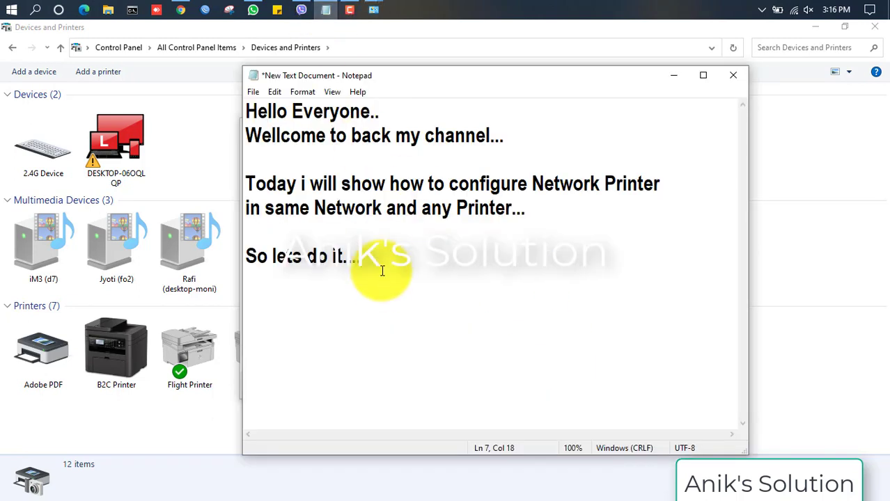
{"action": "type", "text": "My "}
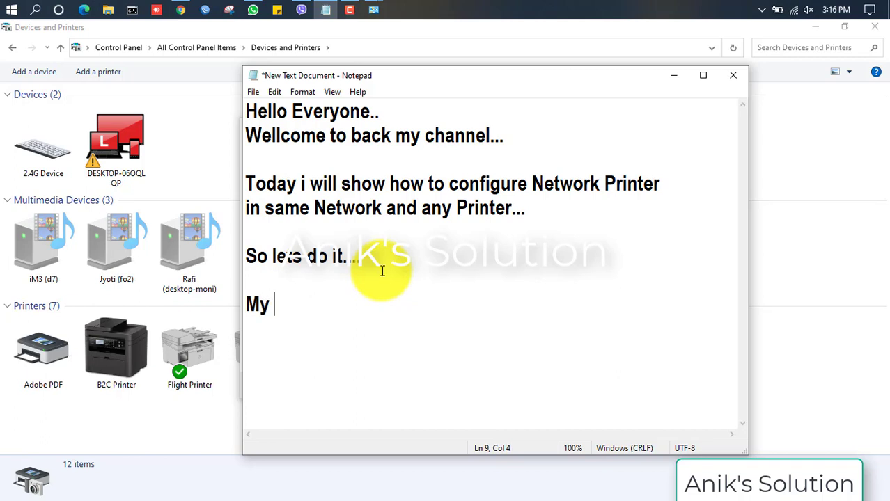
{"action": "type", "text": "Network Pri"}
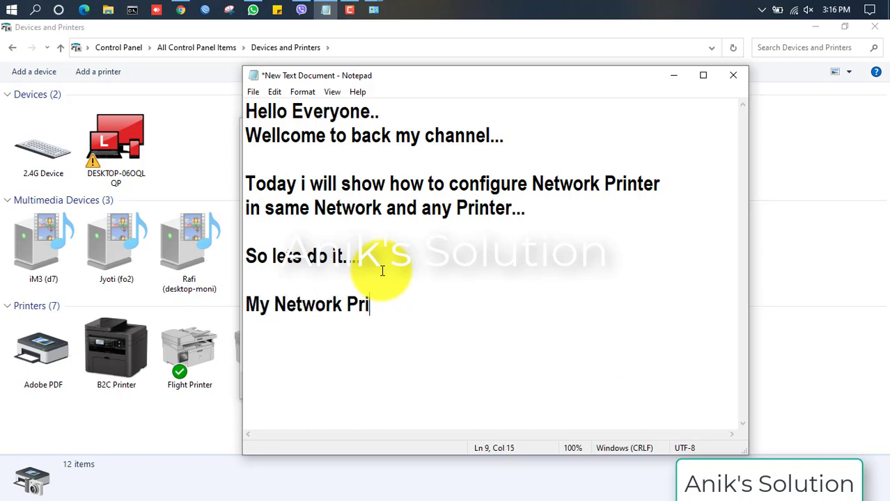
{"action": "type", "text": "nter IP is "}
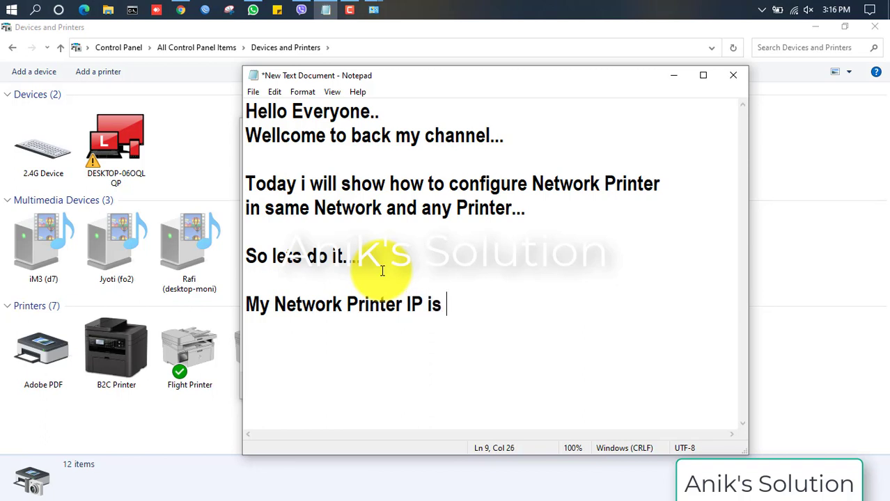
{"action": "type", "text": "192.168"}
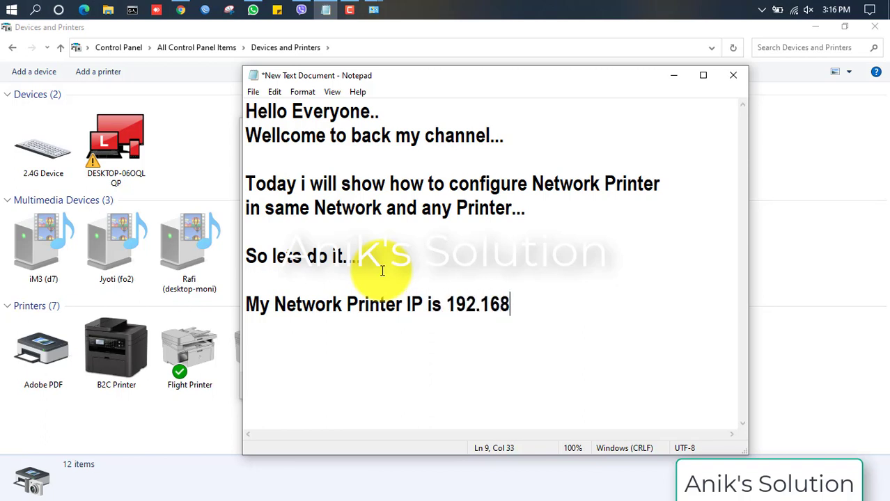
{"action": "type", "text": ".10.215"}
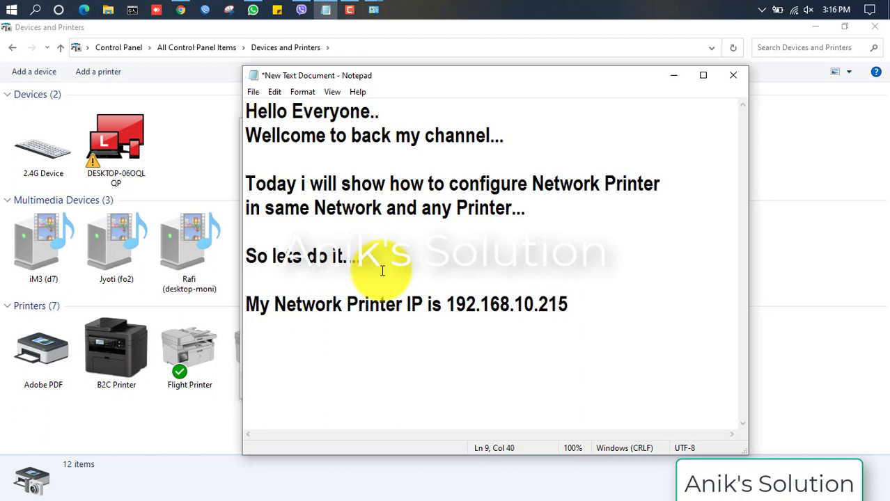
{"action": "left_click_drag", "start_coordinate": [567, 306], "coordinate": [451, 304]}
{"action": "left_click", "coordinate": [590, 304]}
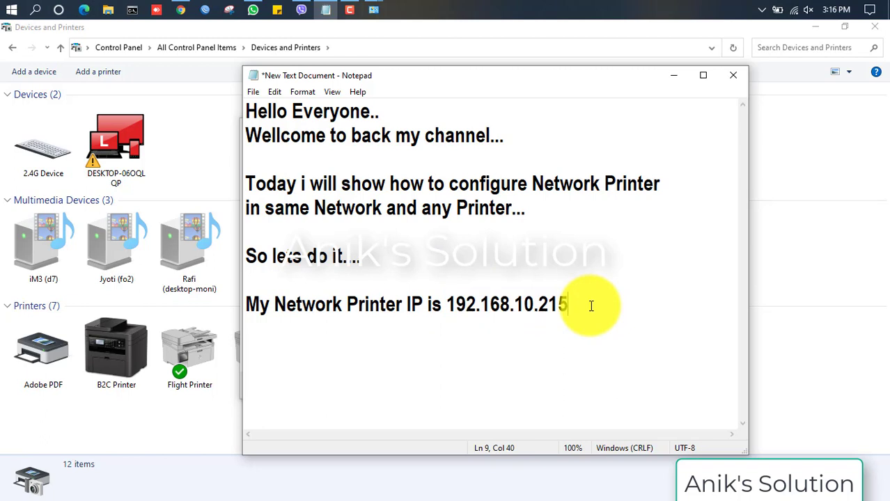
Step: Add the line "So search this IP" directly below the printer IP line
{"action": "key", "text": "Return"}
{"action": "type", "text": "So searc"}
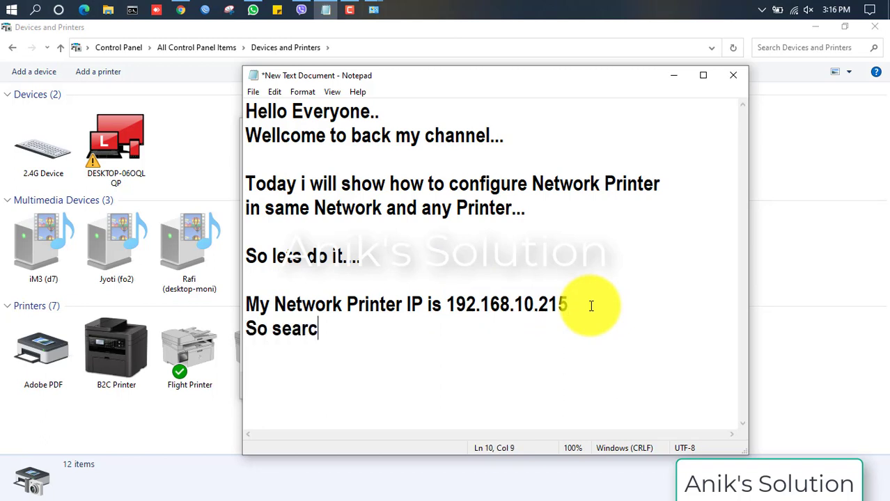
{"action": "type", "text": "h this IP"}
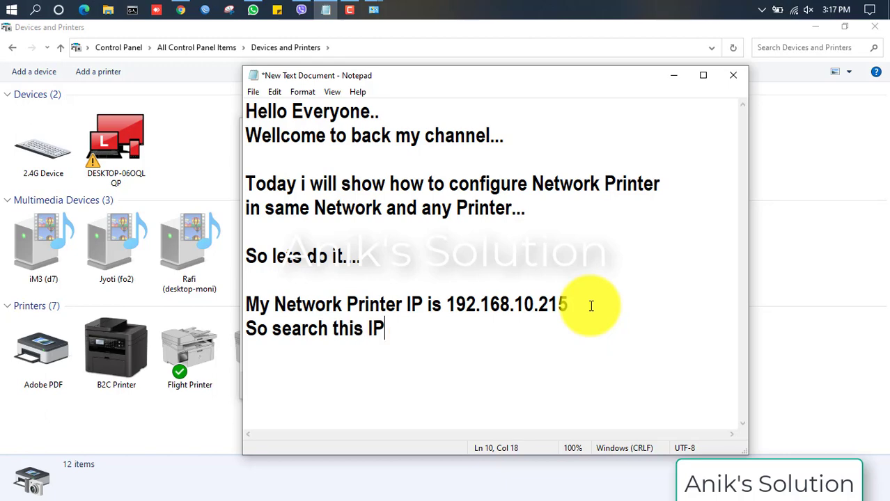
Step: Return to the Add Printer wizard and try to contact the printer at 192.168.10.215 with Autodetect as device type
{"action": "left_click", "coordinate": [674, 76]}
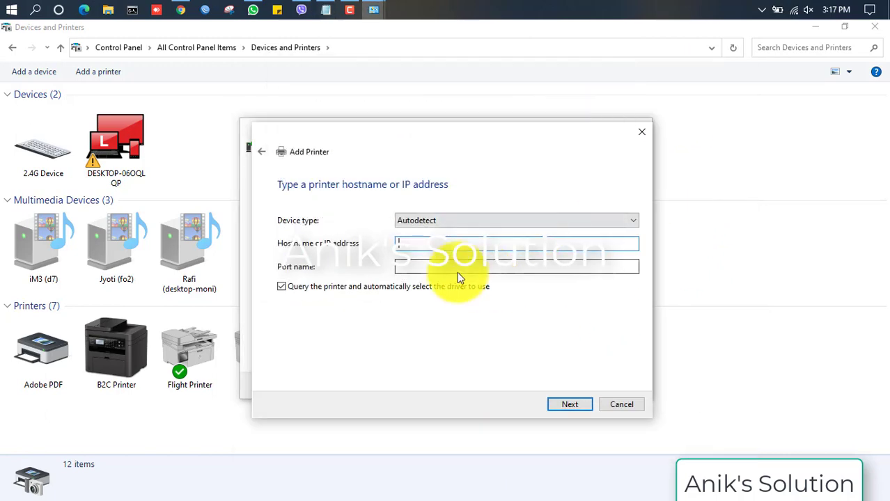
{"action": "type", "text": "192.168.10.215"}
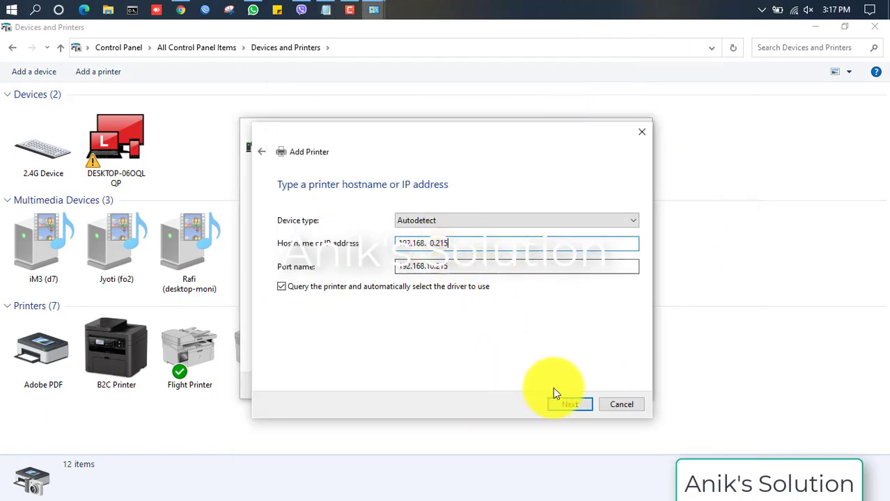
{"action": "left_click", "coordinate": [569, 405]}
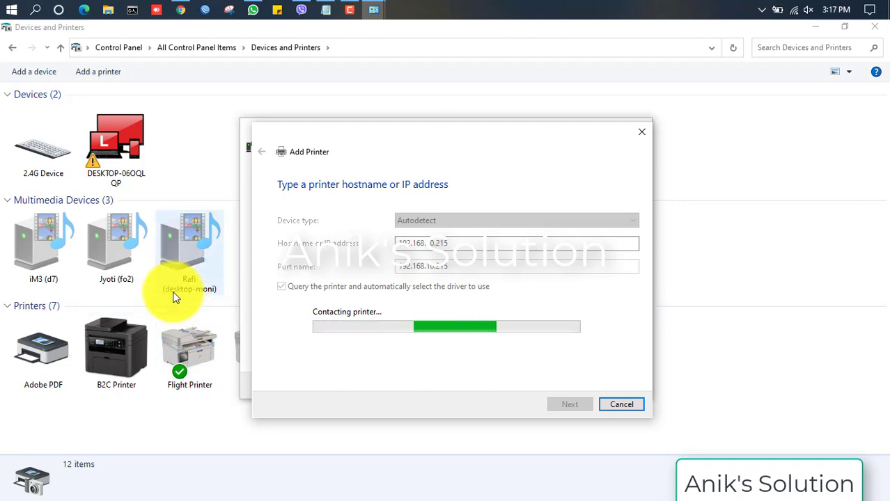
Step: Open a Command Prompt and check the printer's connection with the continuous ping command "ping 192.168.10.215 -t"
{"action": "key", "text": "super+r"}
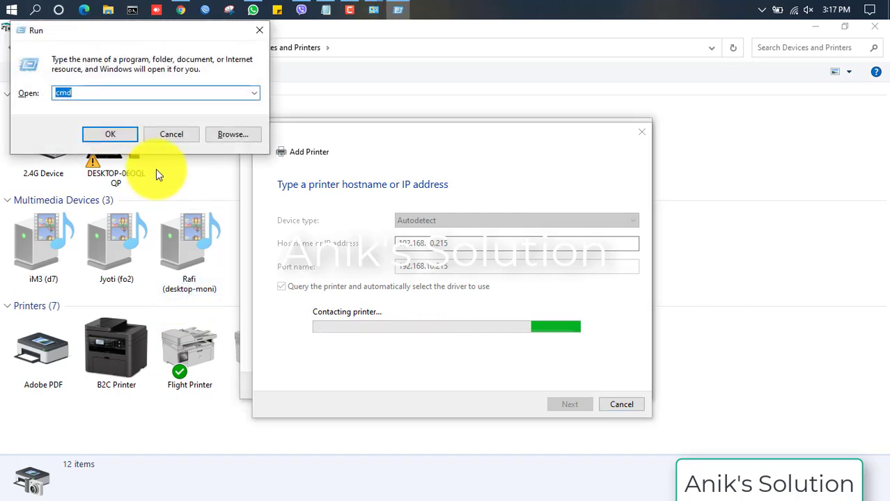
{"action": "key", "text": "Return"}
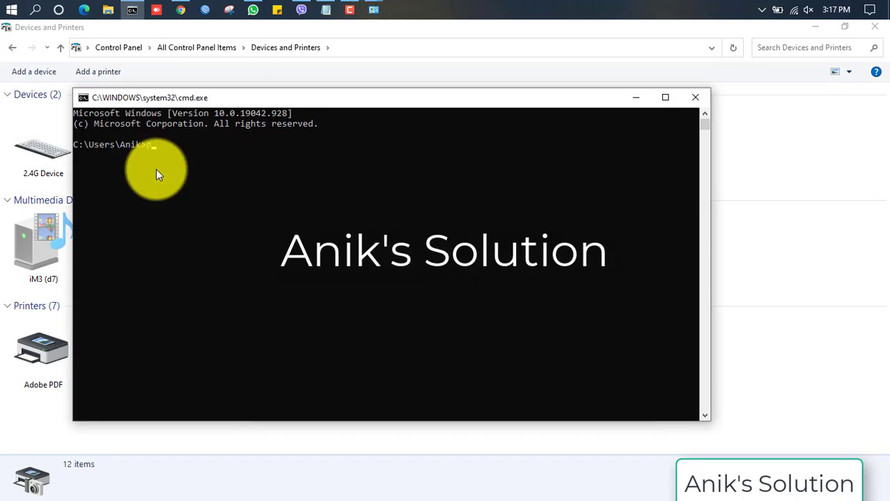
{"action": "type", "text": "ping 192.168.10.21"}
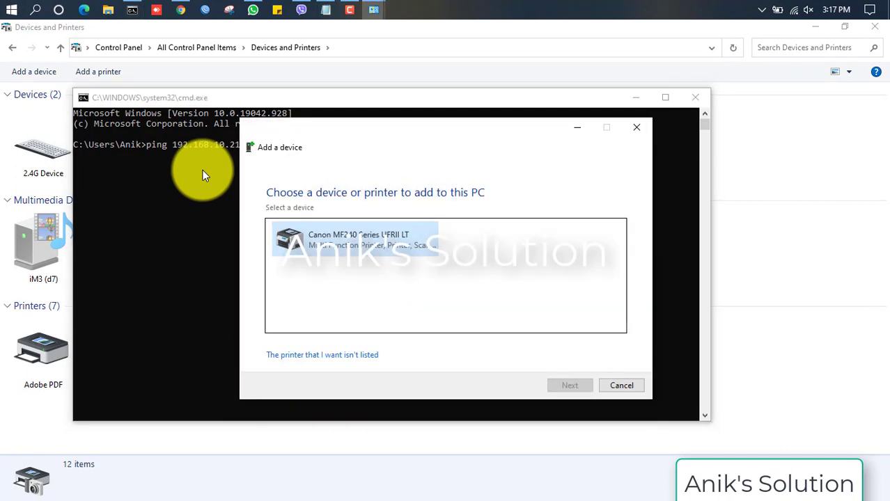
{"action": "left_click", "coordinate": [577, 131]}
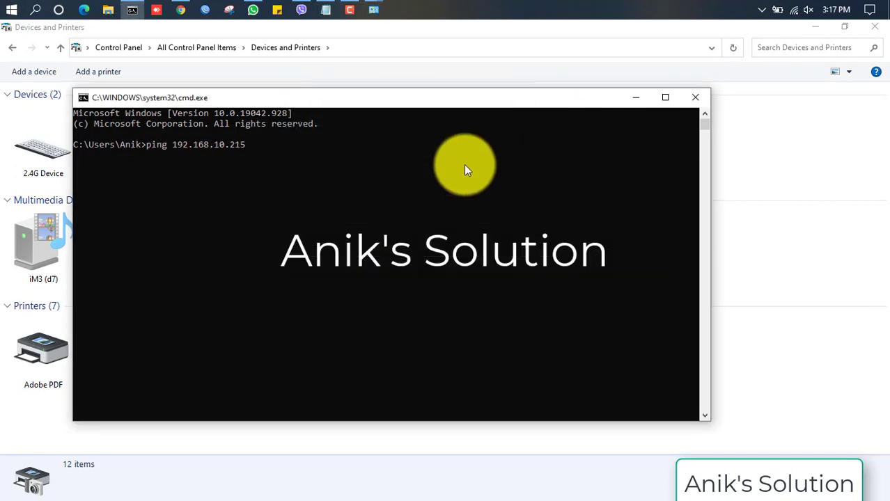
{"action": "left_click", "coordinate": [281, 158]}
{"action": "key", "text": "Return"}
{"action": "type", "text": "-"}
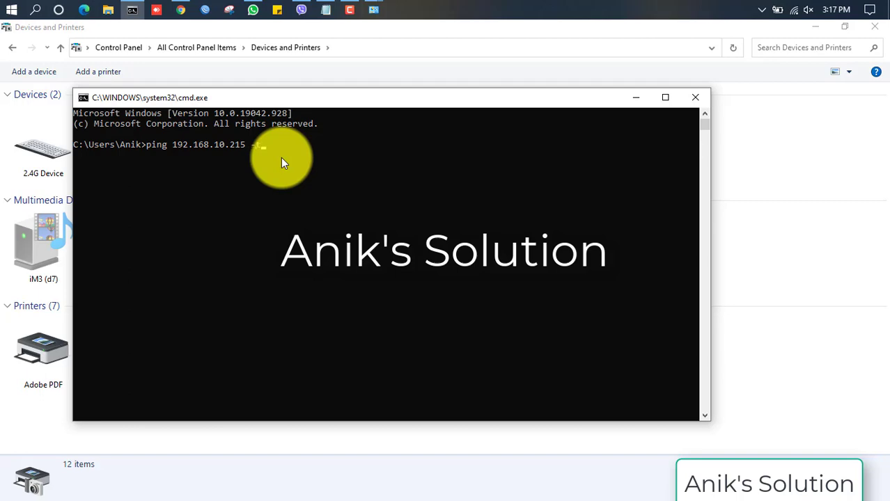
{"action": "type", "text": "t"}
{"action": "key", "text": "Return"}
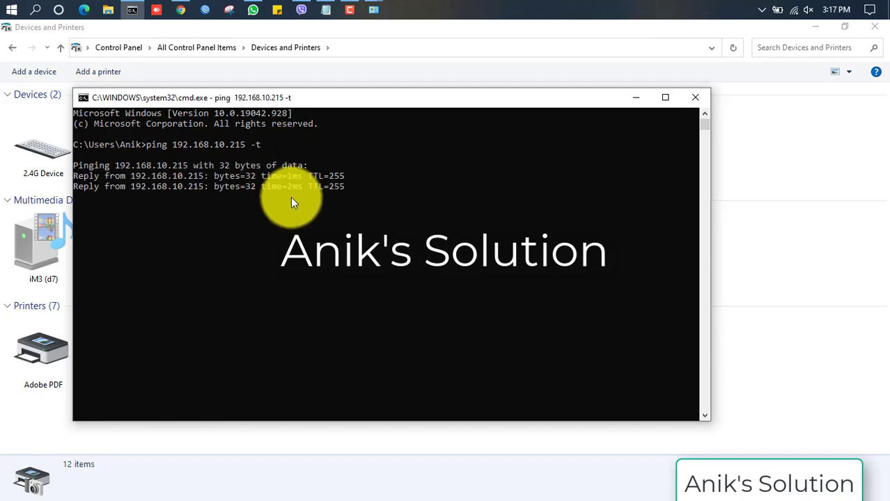
Step: Switch to Notepad and add the line "My Printer is Online..." below "So search this IP", then minimize Notepad
{"action": "left_click", "coordinate": [325, 9]}
{"action": "key", "text": "Return"}
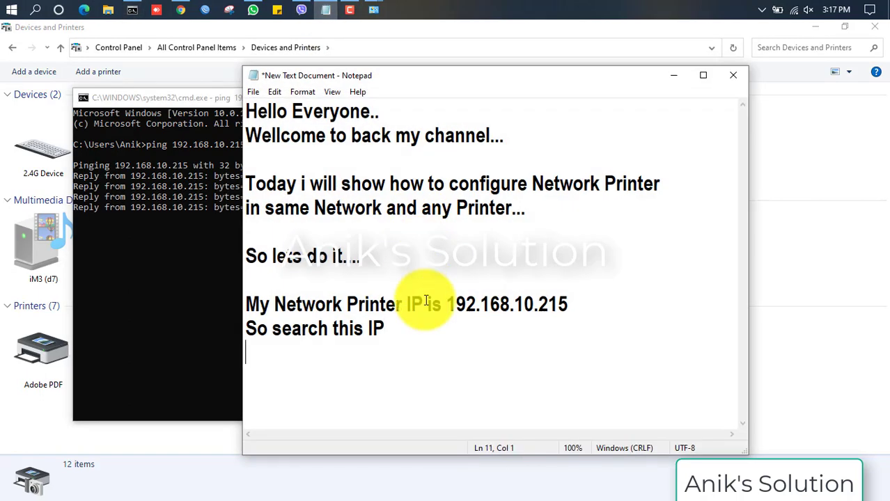
{"action": "type", "text": "My Pr"}
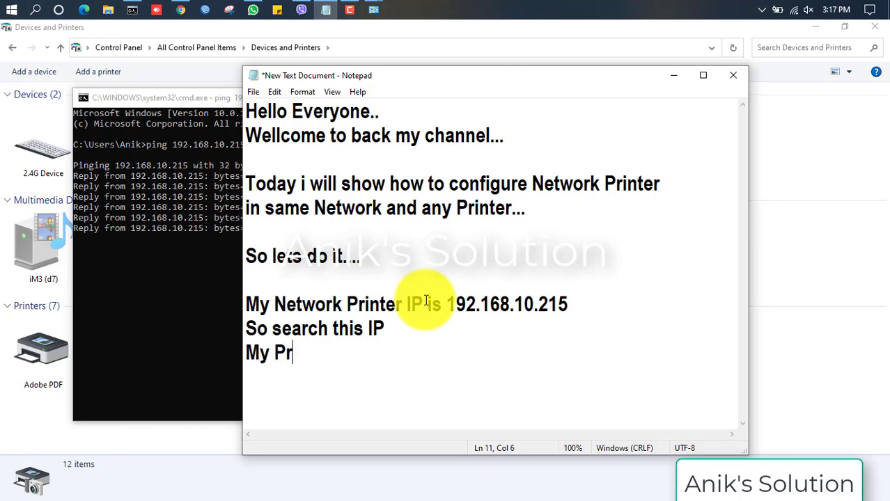
{"action": "type", "text": "inter is "}
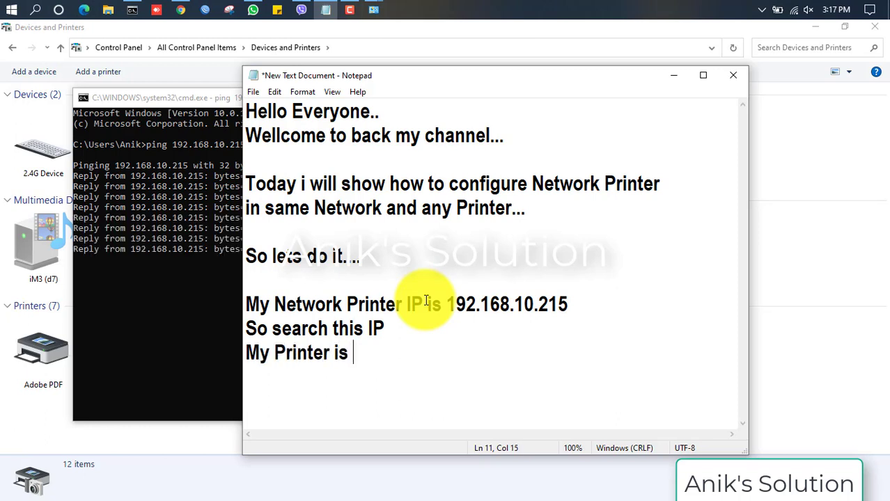
{"action": "type", "text": "Online..."}
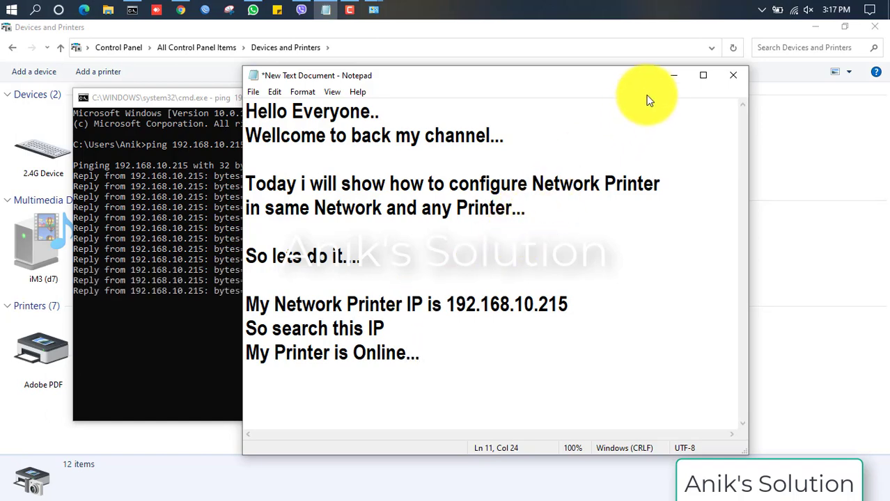
{"action": "left_click", "coordinate": [673, 77]}
Step: Clear the other windows, return to the Add a device window and add an unlisted printer using a TCP/IP address or hostname
{"action": "left_click", "coordinate": [627, 99]}
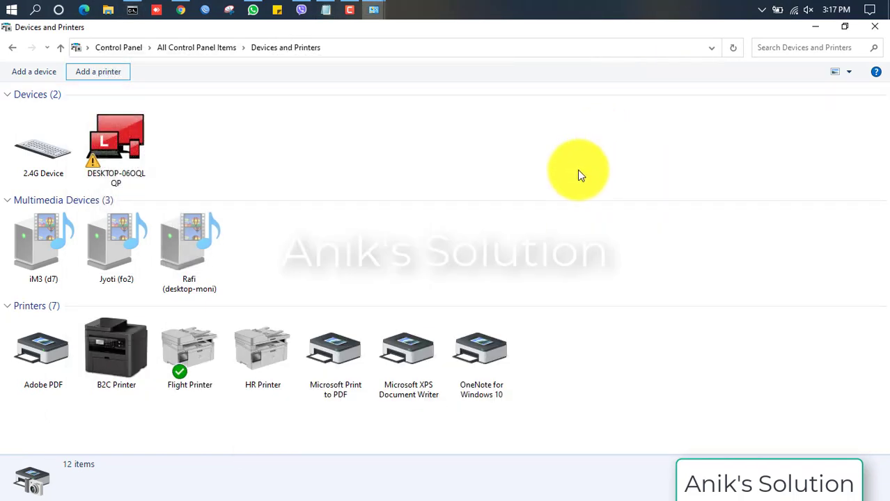
{"action": "left_click", "coordinate": [816, 27]}
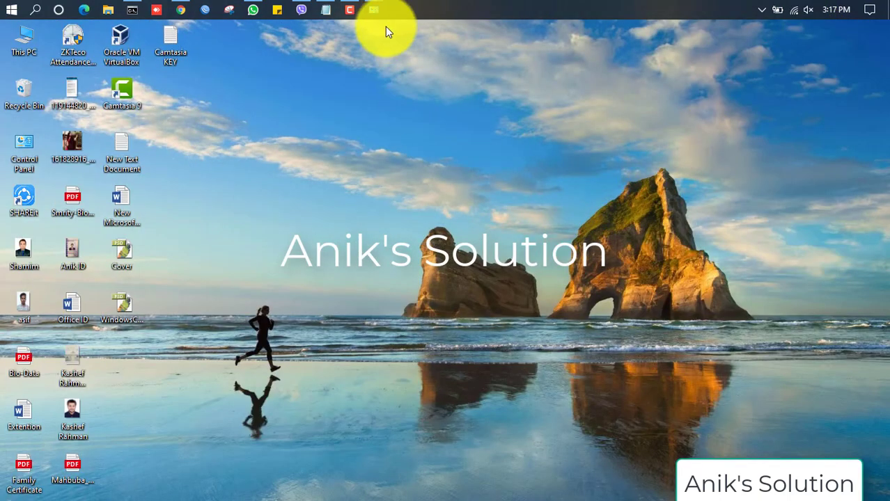
{"action": "mouse_move", "coordinate": [379, 7]}
{"action": "left_click", "coordinate": [446, 80]}
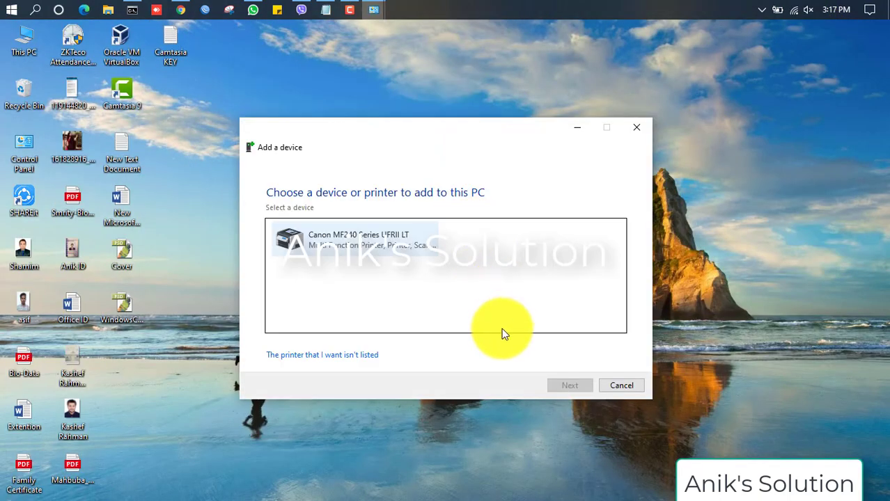
{"action": "left_click", "coordinate": [363, 356]}
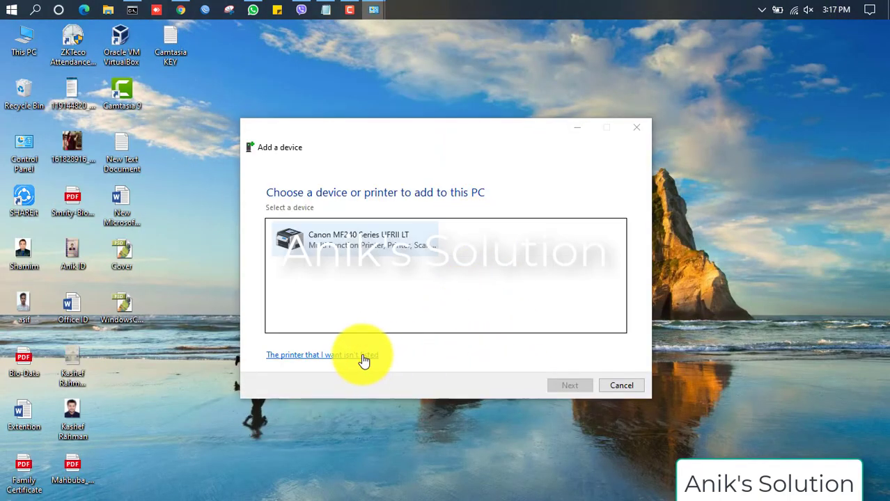
{"action": "left_click", "coordinate": [350, 309]}
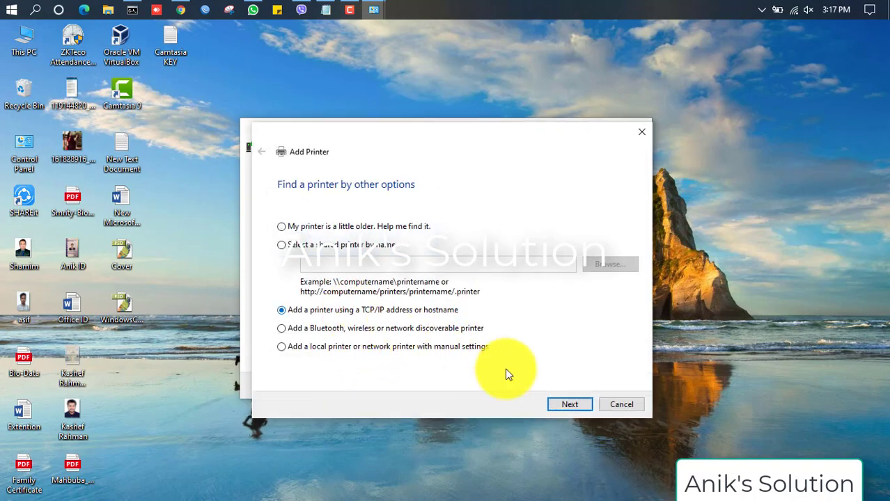
{"action": "left_click", "coordinate": [562, 404]}
Step: Enter 192.168.10.215 as the printer's hostname or IP address and continue to printer detection
{"action": "left_click", "coordinate": [427, 241]}
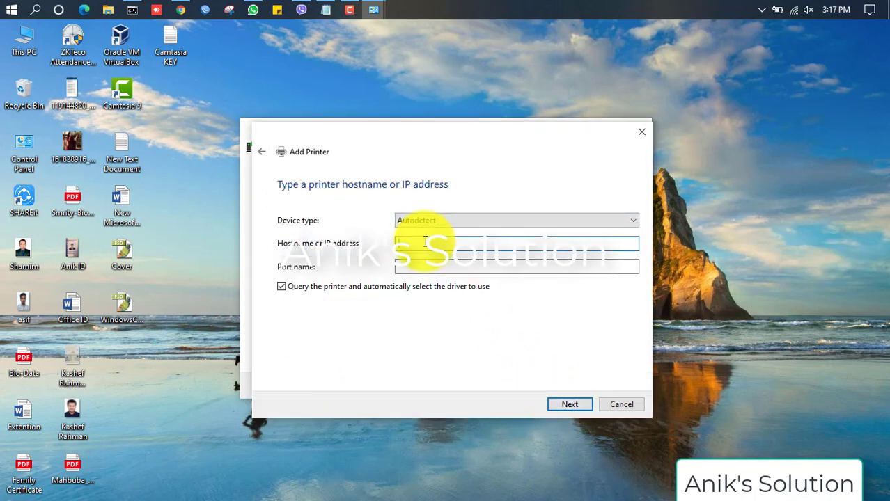
{"action": "type", "text": "192.168.10.215"}
{"action": "left_click", "coordinate": [563, 405]}
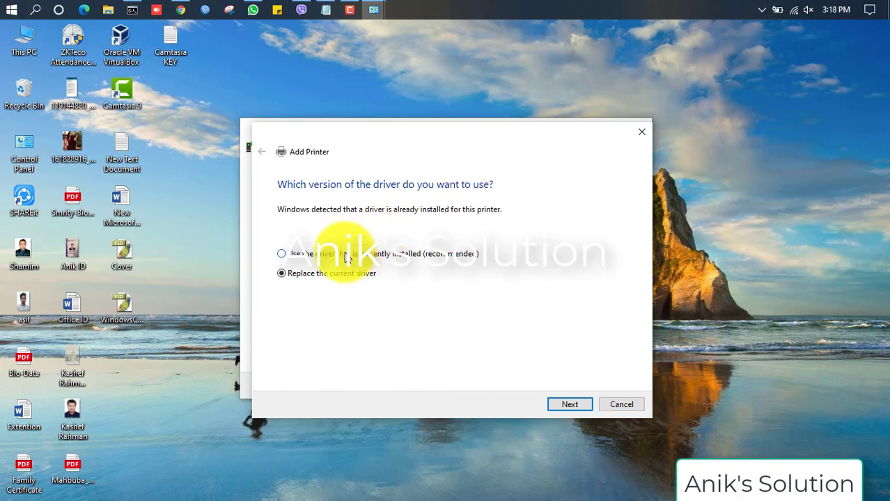
Step: Continue with the option to replace the current driver and name the printer "Front Printer"
{"action": "left_click", "coordinate": [568, 402]}
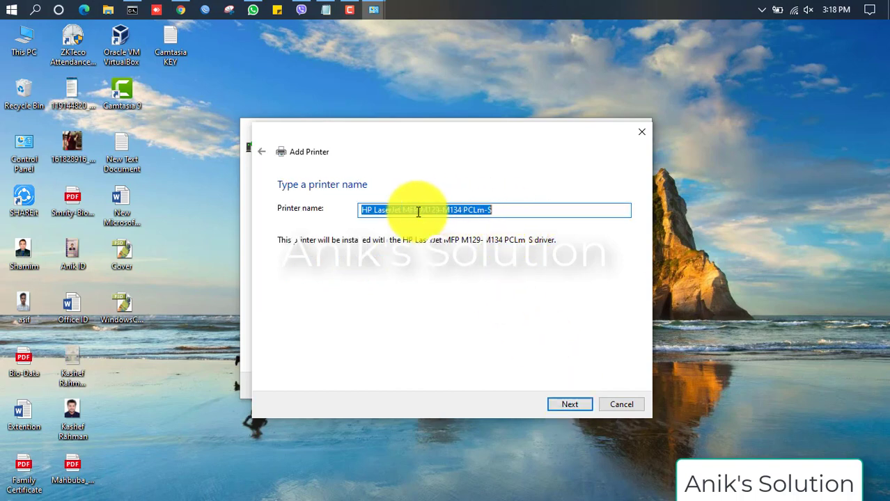
{"action": "type", "text": "Front Printer"}
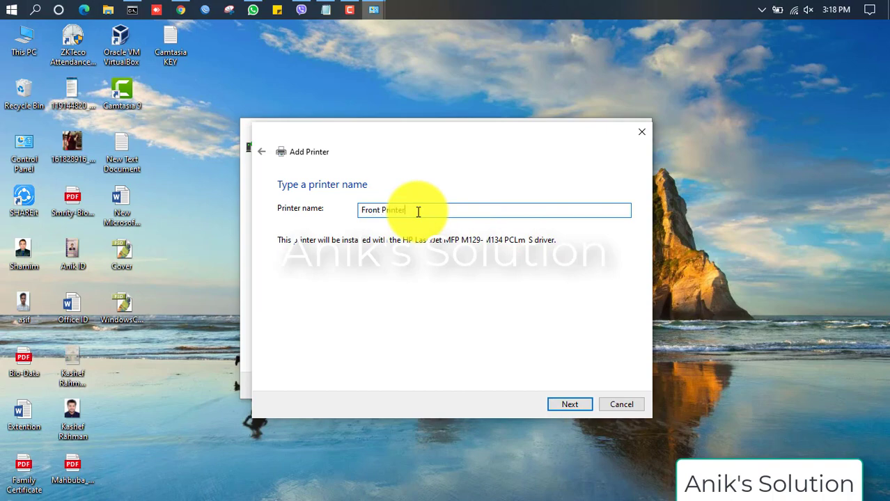
Step: In Notepad, add the line "Now we rename our Specific Printer and Default it..." at the end, then minimize Notepad
{"action": "left_click", "coordinate": [327, 9]}
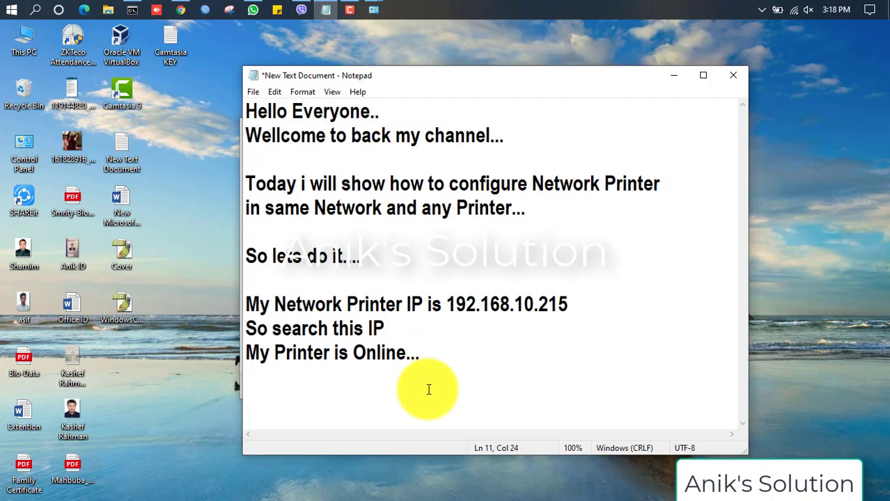
{"action": "type", "text": "Now we"}
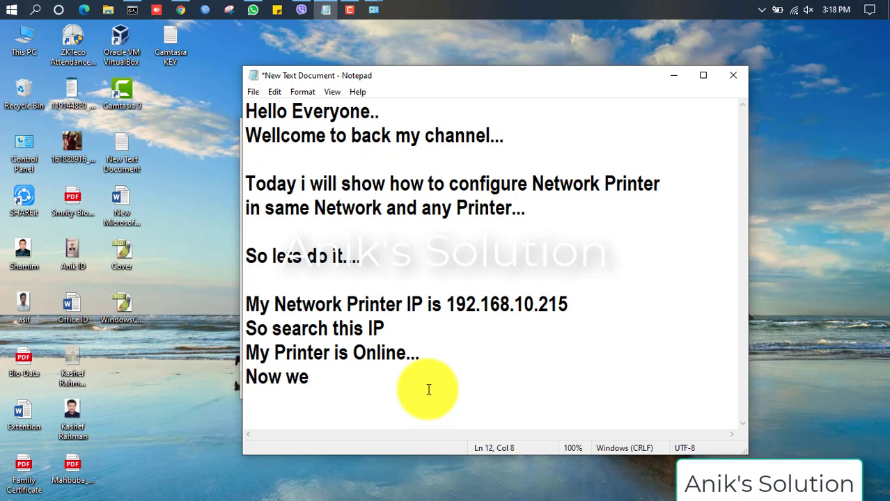
{"action": "type", "text": " rename "}
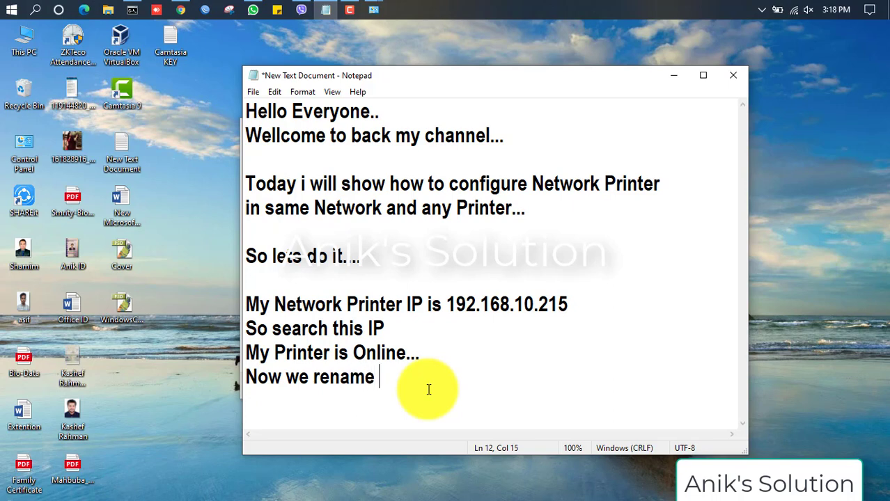
{"action": "type", "text": "our Specifi"}
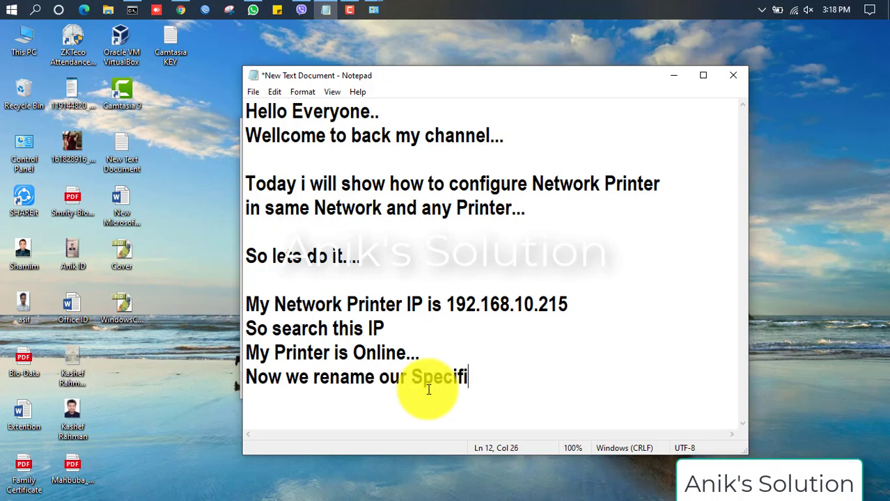
{"action": "type", "text": "c Prin"}
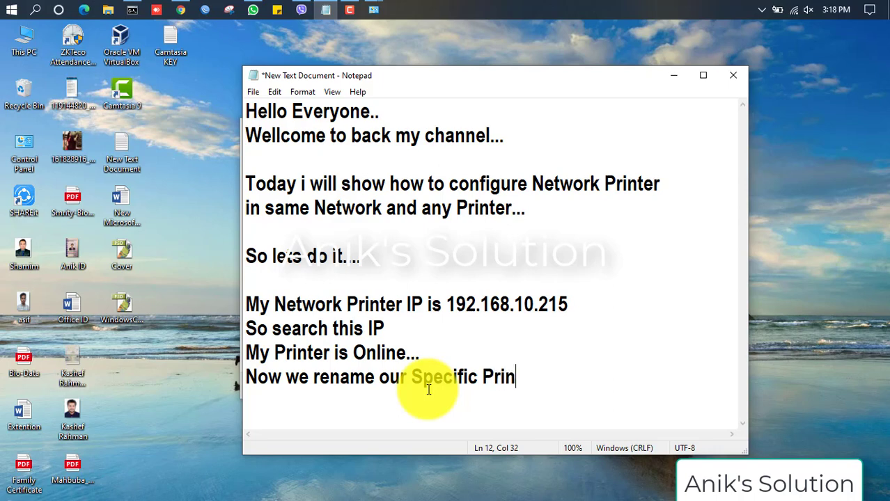
{"action": "type", "text": "ter and D"}
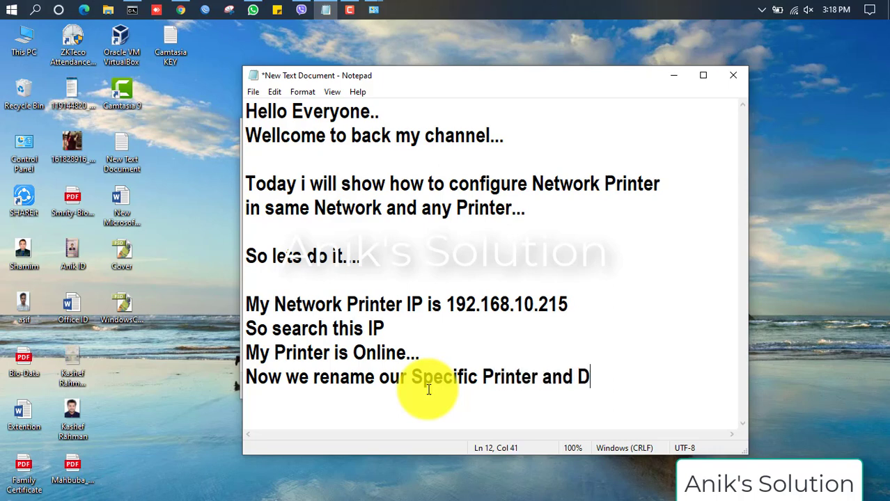
{"action": "type", "text": "efault "}
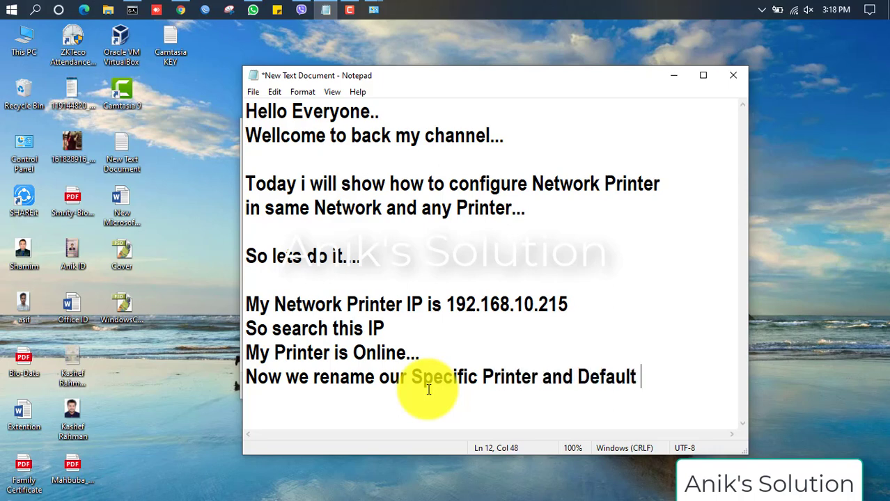
{"action": "type", "text": "it..."}
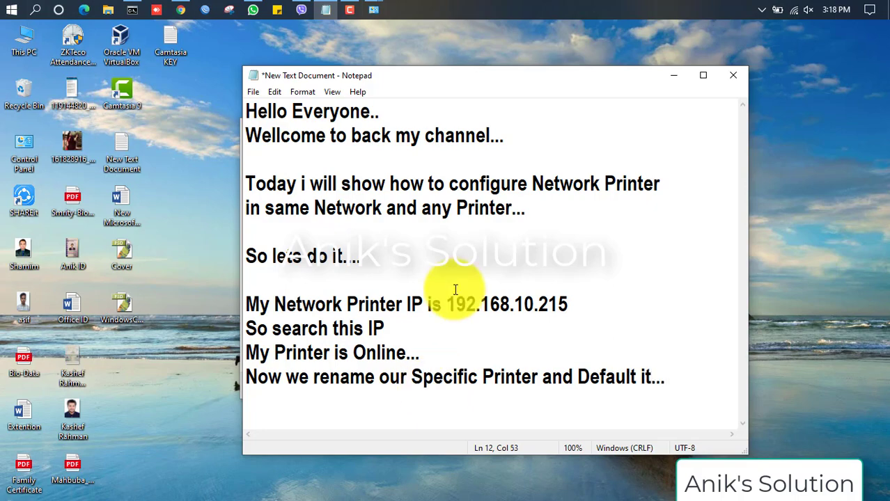
{"action": "left_click", "coordinate": [673, 75]}
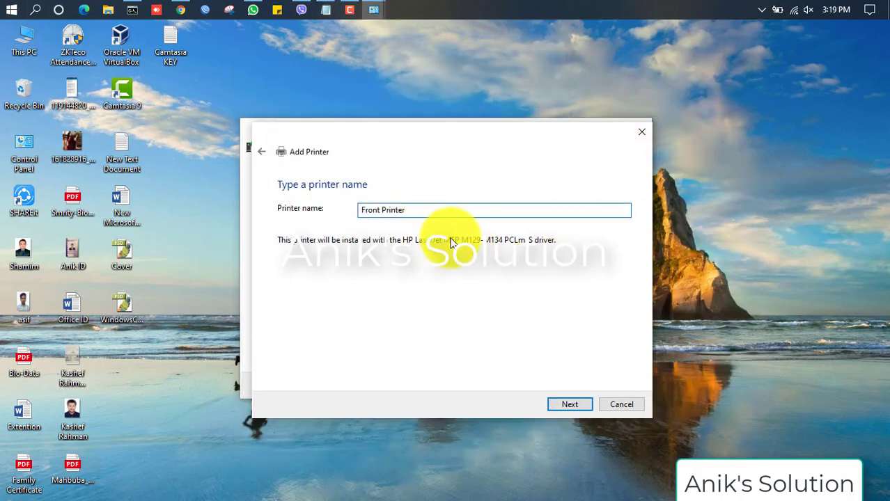
Step: Accept the printer name, leave the printer unshared, keep it set as the default printer and finish the wizard
{"action": "left_click", "coordinate": [569, 409]}
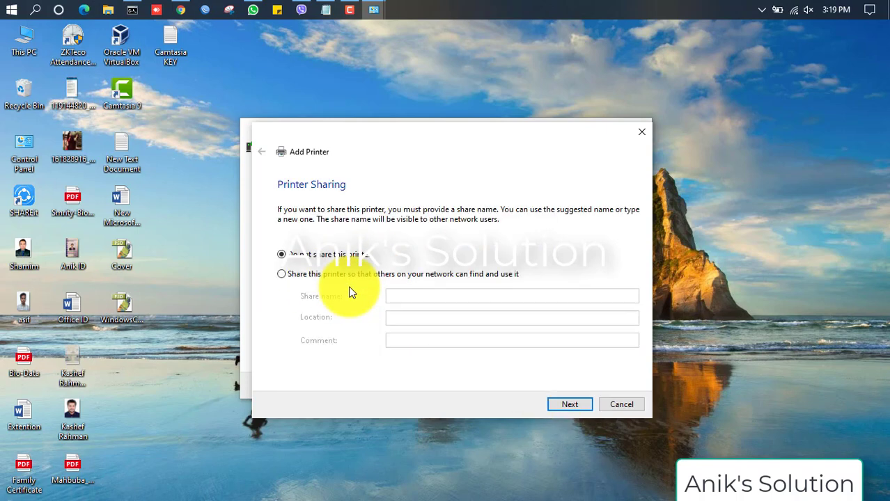
{"action": "left_click", "coordinate": [563, 401]}
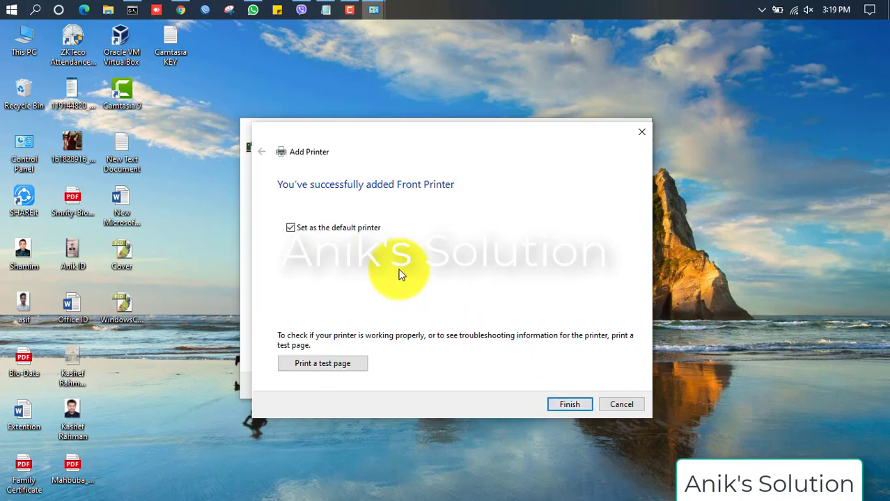
{"action": "left_click", "coordinate": [289, 228]}
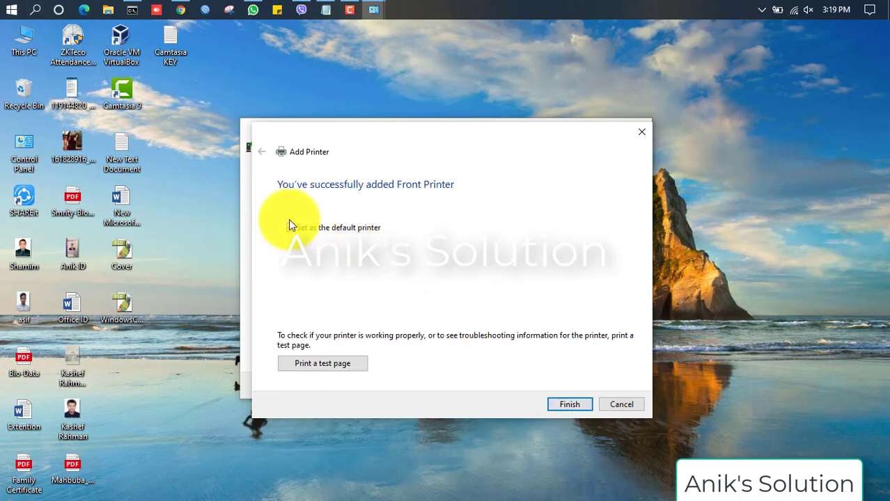
{"action": "left_click", "coordinate": [289, 227]}
{"action": "left_click", "coordinate": [565, 404]}
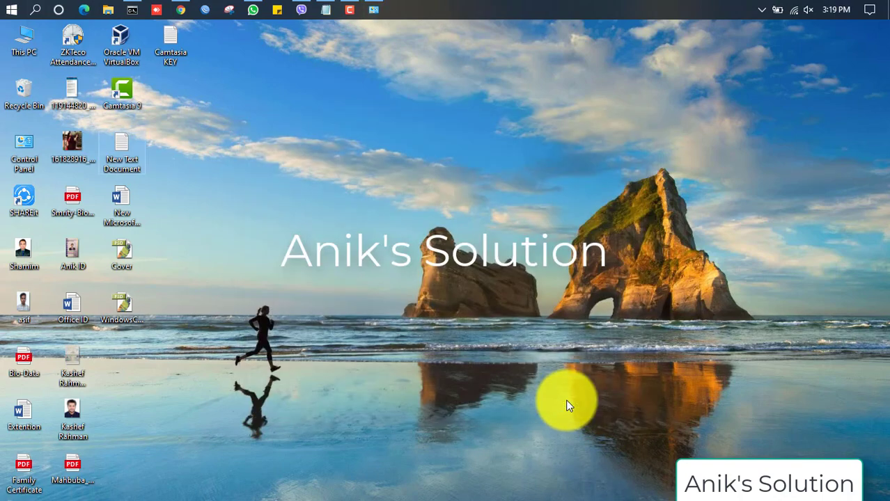
Step: Bring up the Devices and Printers window and refresh the list to check the newly added Front Printer
{"action": "left_click", "coordinate": [371, 7]}
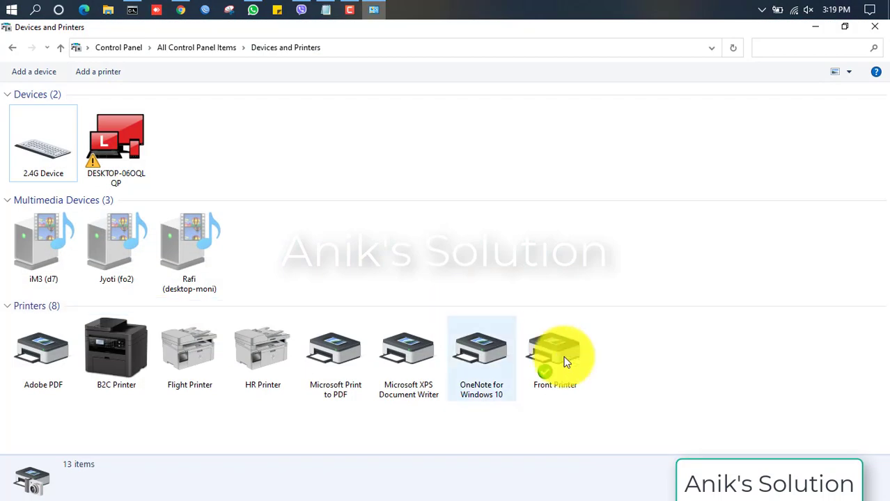
{"action": "right_click", "coordinate": [657, 346]}
{"action": "left_click", "coordinate": [693, 395]}
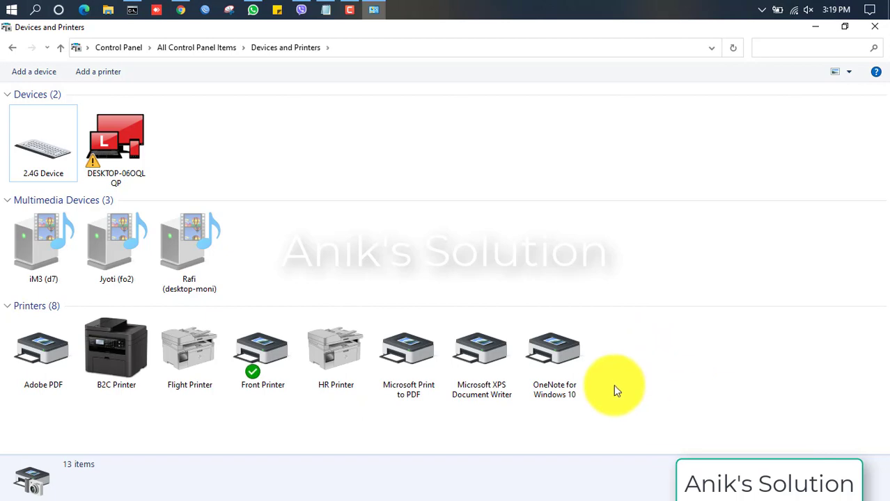
Step: Switch to Notepad and add the line "Now our Printer Install done.." at the end of the notes
{"action": "left_click", "coordinate": [331, 9]}
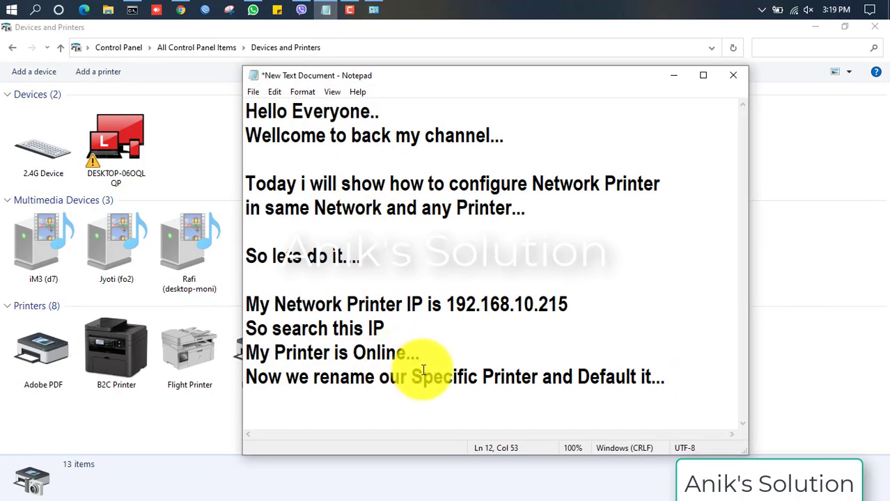
{"action": "type", "text": "N"}
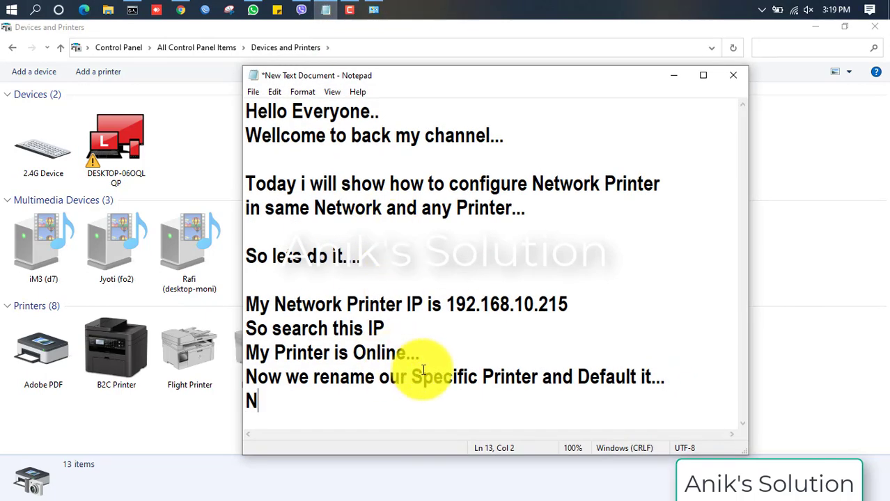
{"action": "type", "text": "ow o"}
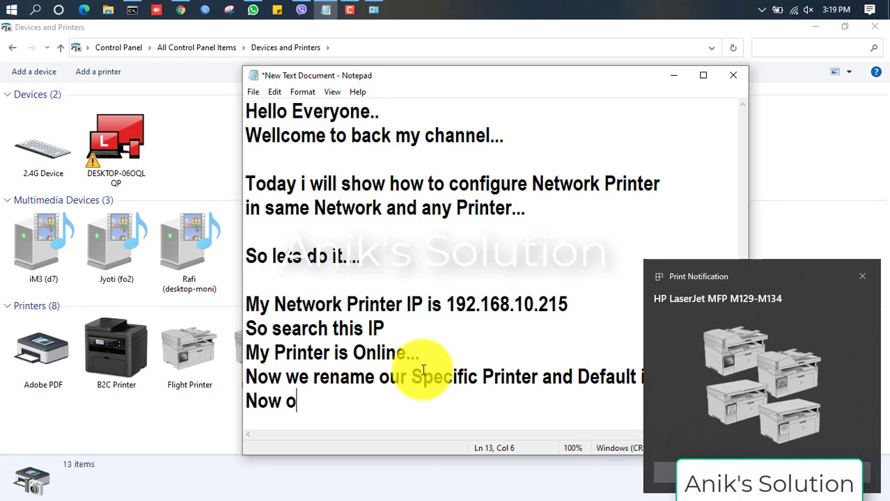
{"action": "type", "text": "ur Printer "}
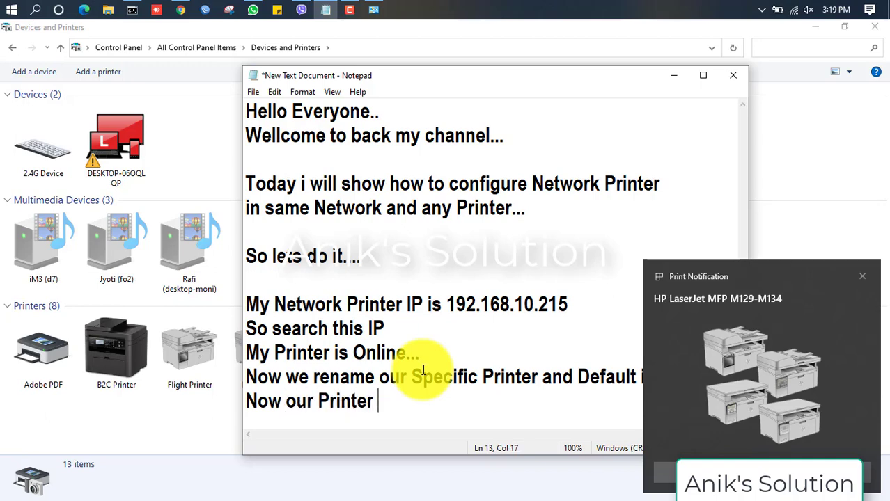
{"action": "type", "text": "Install "}
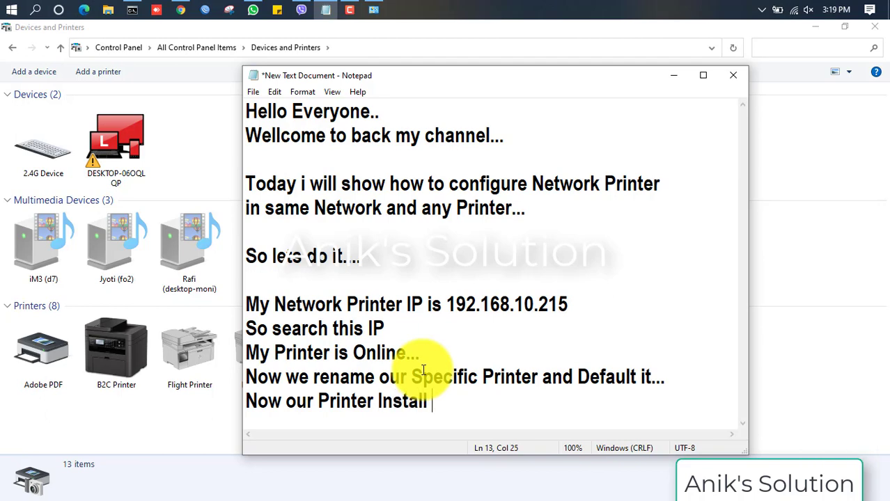
{"action": "type", "text": "done.."}
{"action": "key", "text": "Return"}
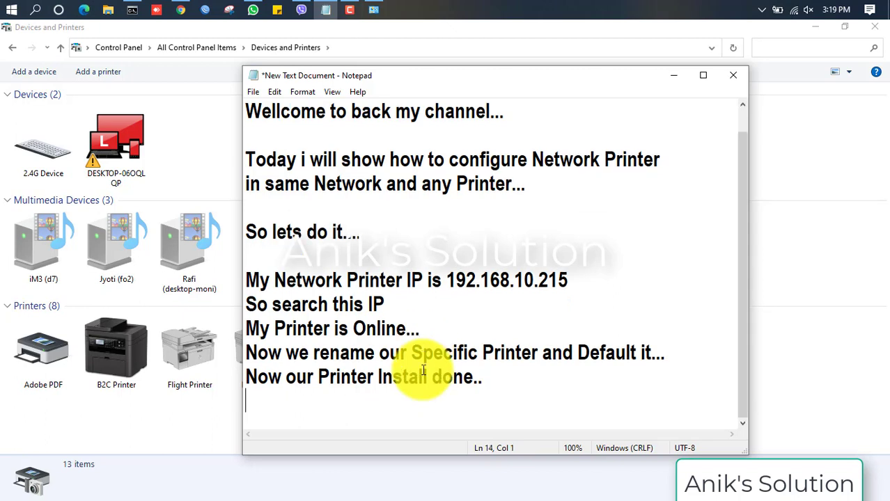
Step: Add the closing line "Thanks for watching this video..." at the end of the notes
{"action": "type", "text": "Thanks"}
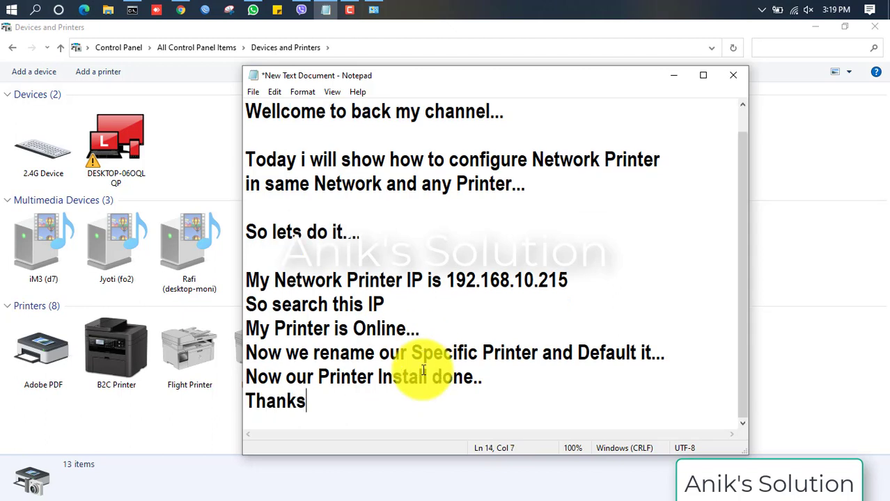
{"action": "type", "text": " for watch"}
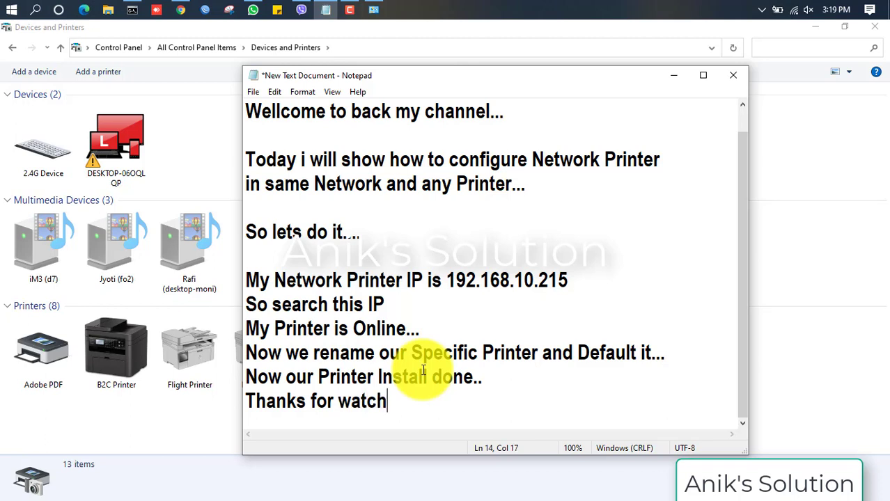
{"action": "type", "text": "ing this"}
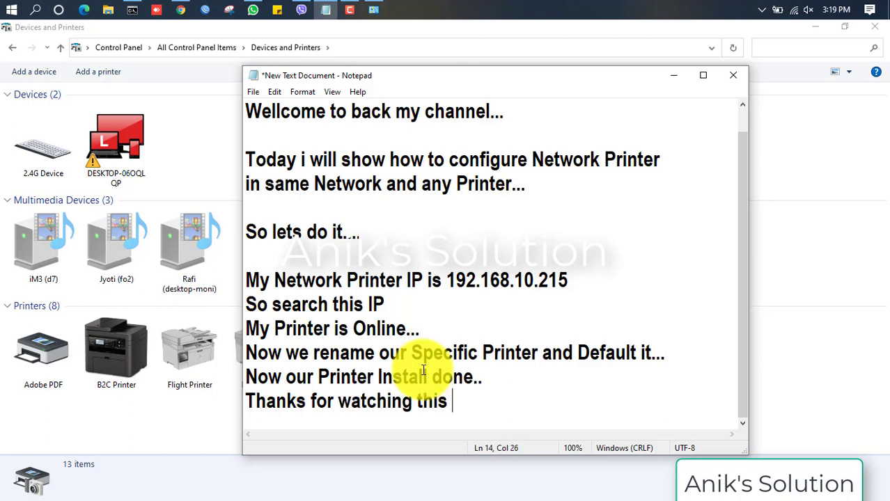
{"action": "type", "text": " video..."}
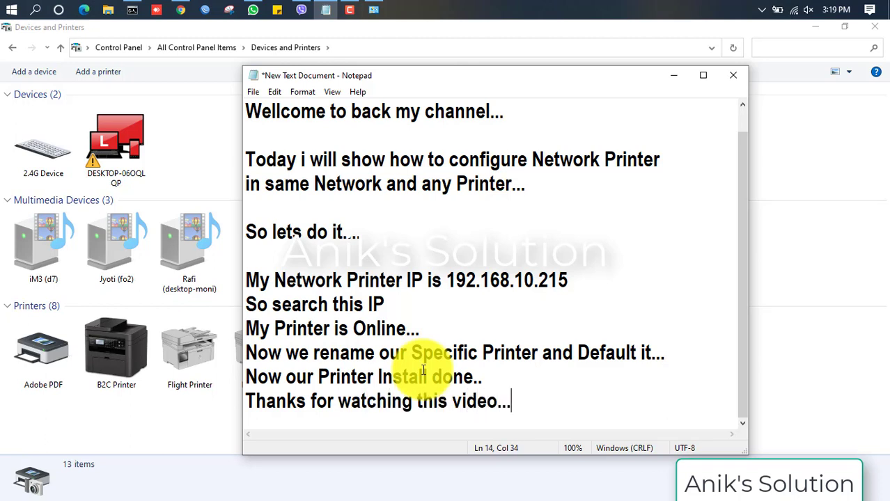